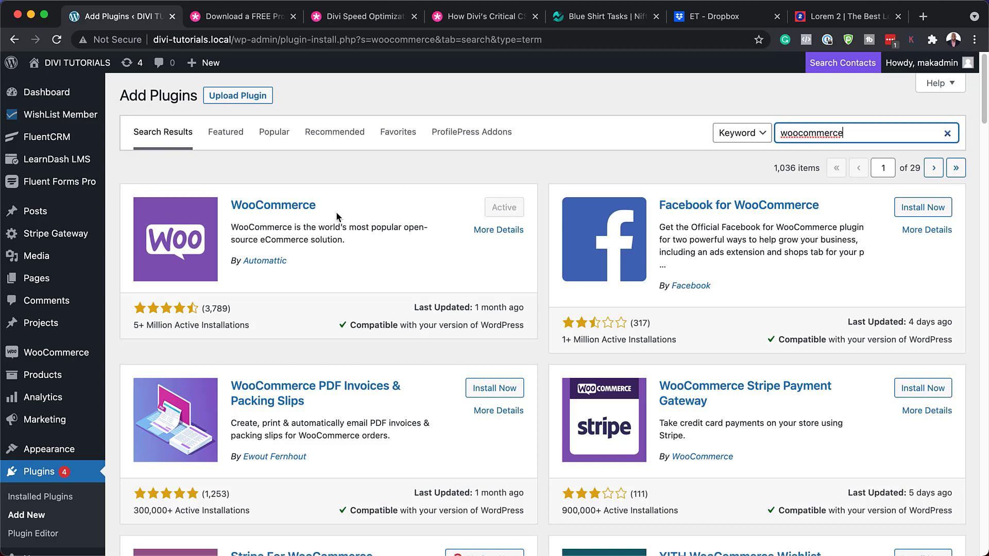
Start a new product named 'Lorem ipsum' with two paragraphs of placeholder description text.
{"action": "scroll", "coordinate": [52, 360], "scroll_direction": "down", "scroll_amount": 3}
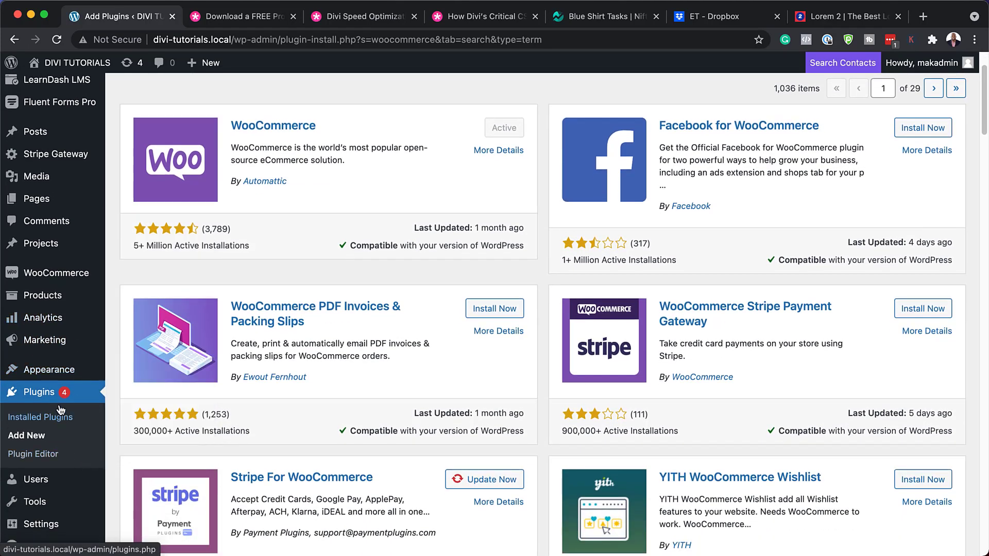
{"action": "mouse_move", "coordinate": [67, 273]}
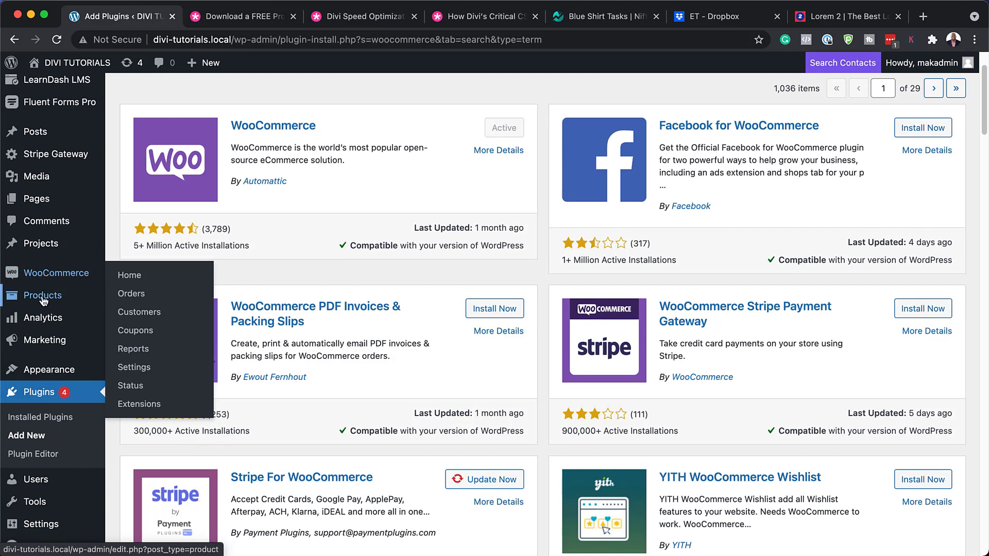
{"action": "mouse_move", "coordinate": [45, 297]}
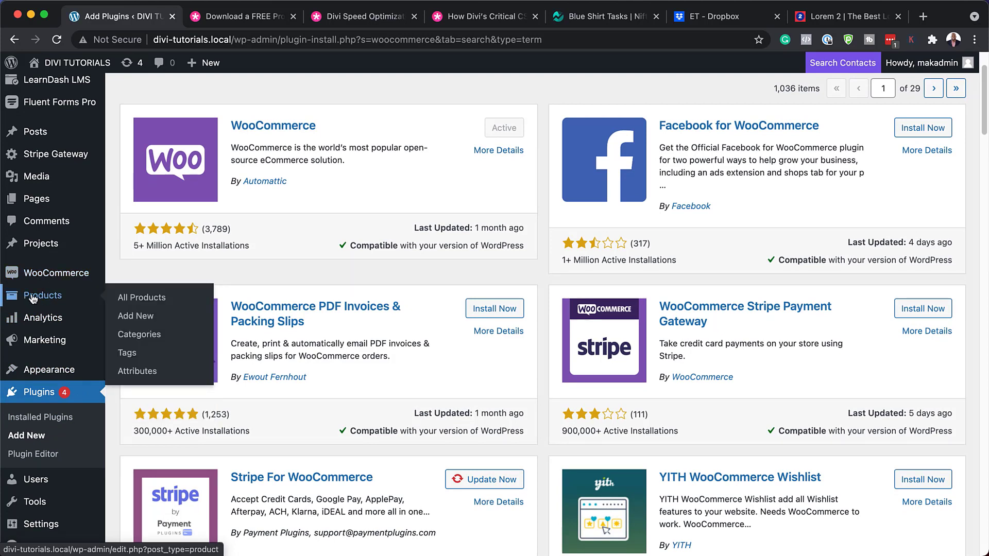
{"action": "left_click", "coordinate": [52, 298]}
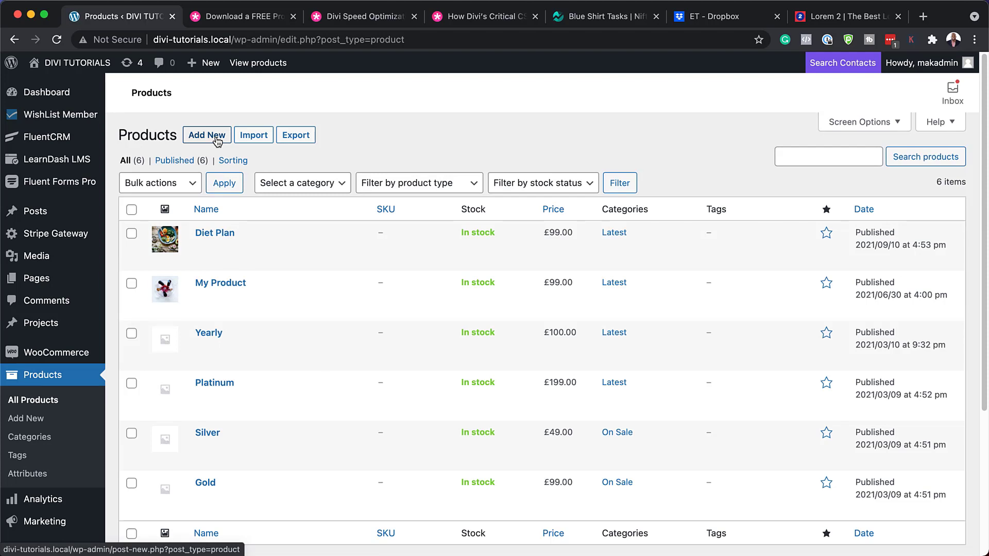
{"action": "left_click", "coordinate": [218, 142]}
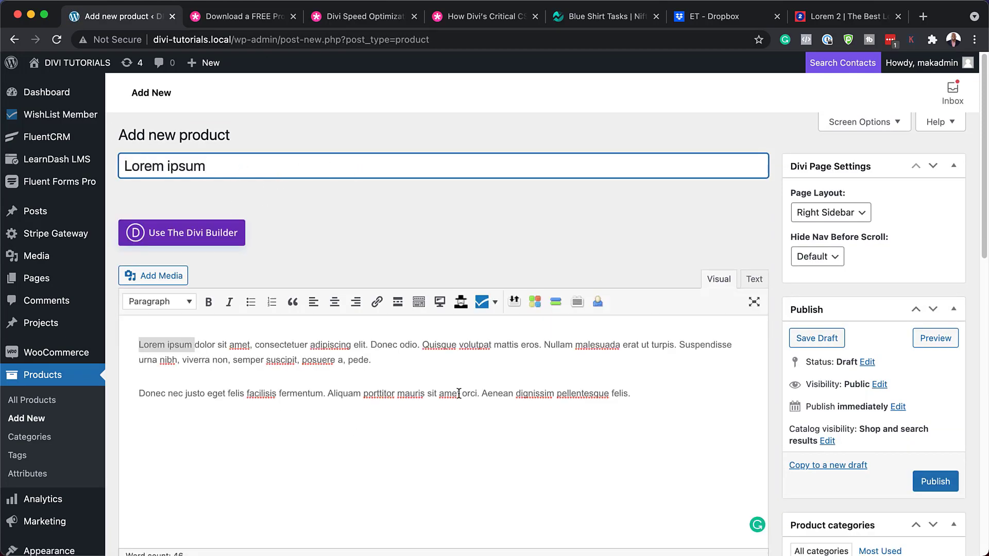
{"action": "scroll", "coordinate": [640, 456], "scroll_direction": "down", "scroll_amount": 3}
{"action": "scroll", "coordinate": [641, 455], "scroll_direction": "down", "scroll_amount": 2}
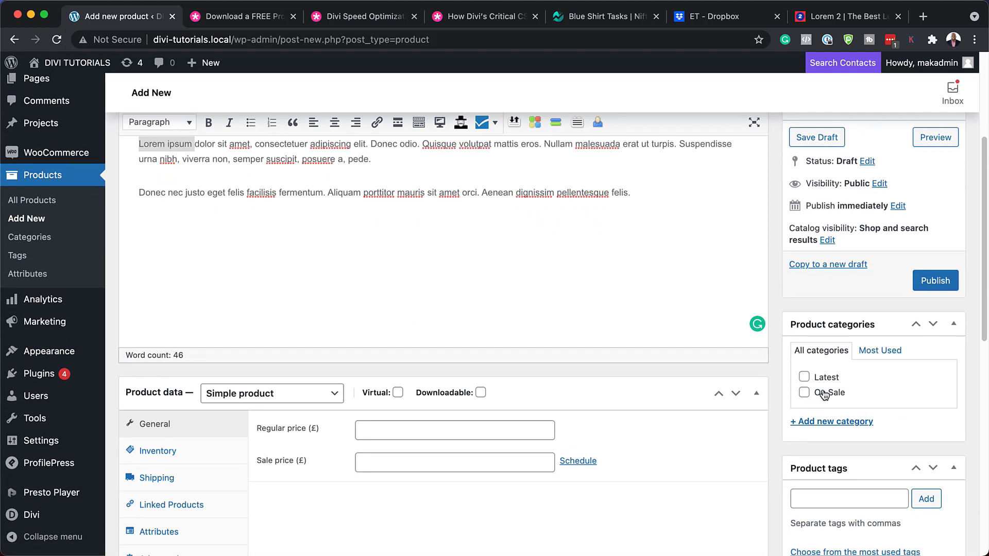
Create a new 'Candles' product category and assign it to the product.
{"action": "left_click", "coordinate": [826, 425]}
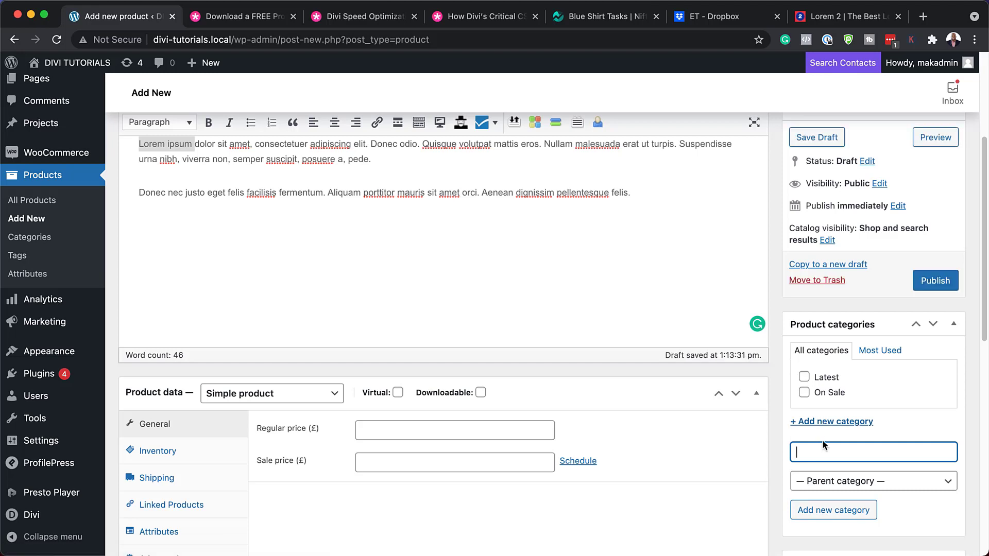
{"action": "type", "text": "Candles"}
{"action": "left_click", "coordinate": [847, 511]}
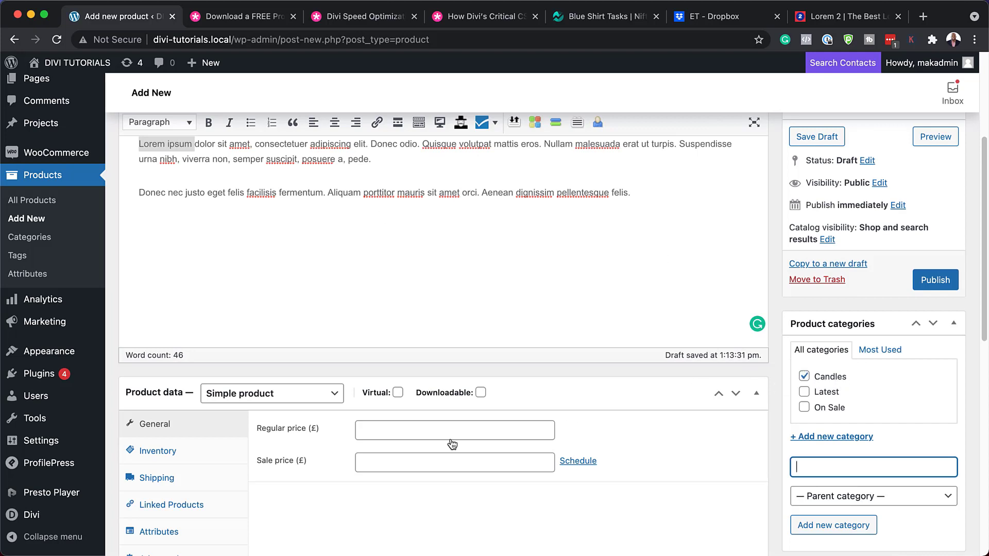
Set the product's regular price to 4.99.
{"action": "left_click", "coordinate": [380, 436]}
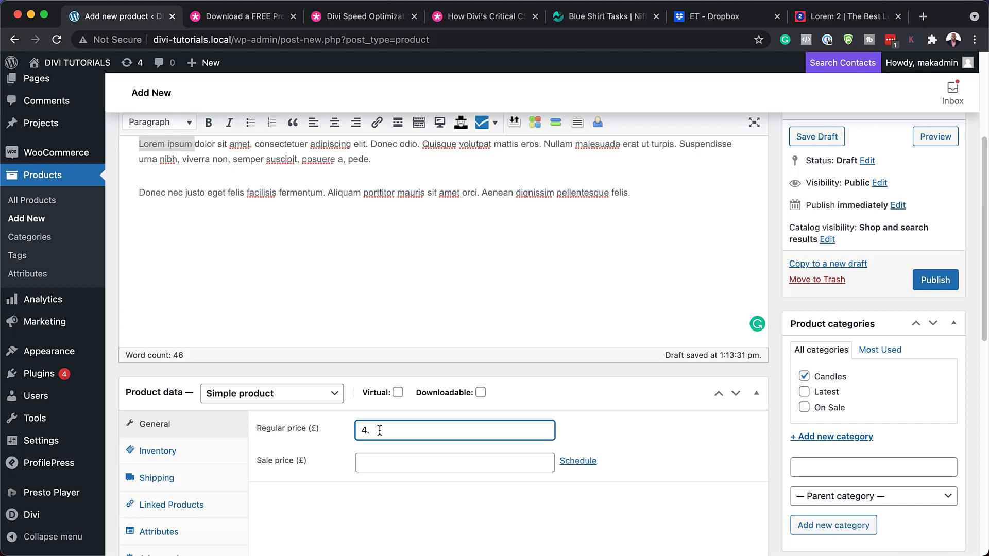
{"action": "type", "text": "4.99"}
{"action": "scroll", "coordinate": [747, 439], "scroll_direction": "down", "scroll_amount": 3}
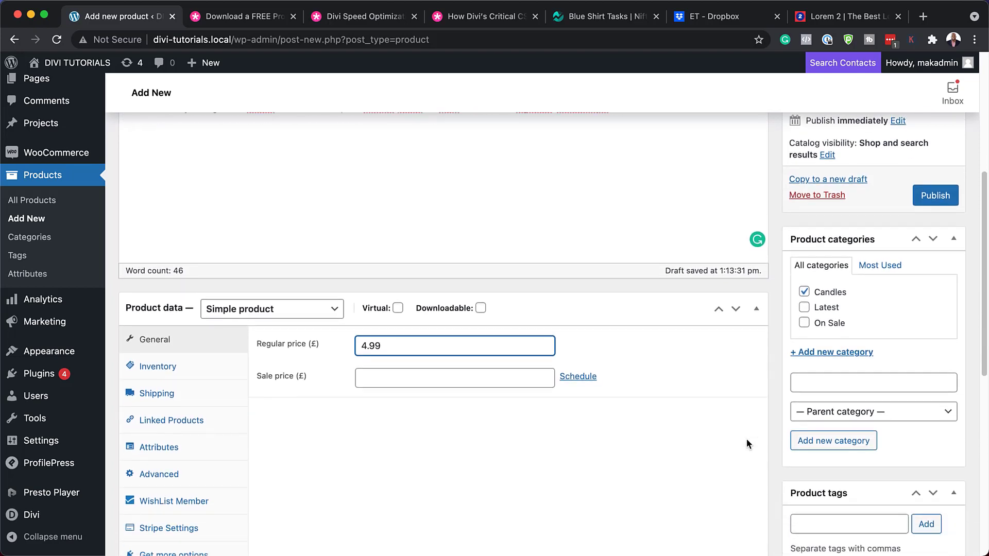
{"action": "scroll", "coordinate": [746, 439], "scroll_direction": "down", "scroll_amount": 2}
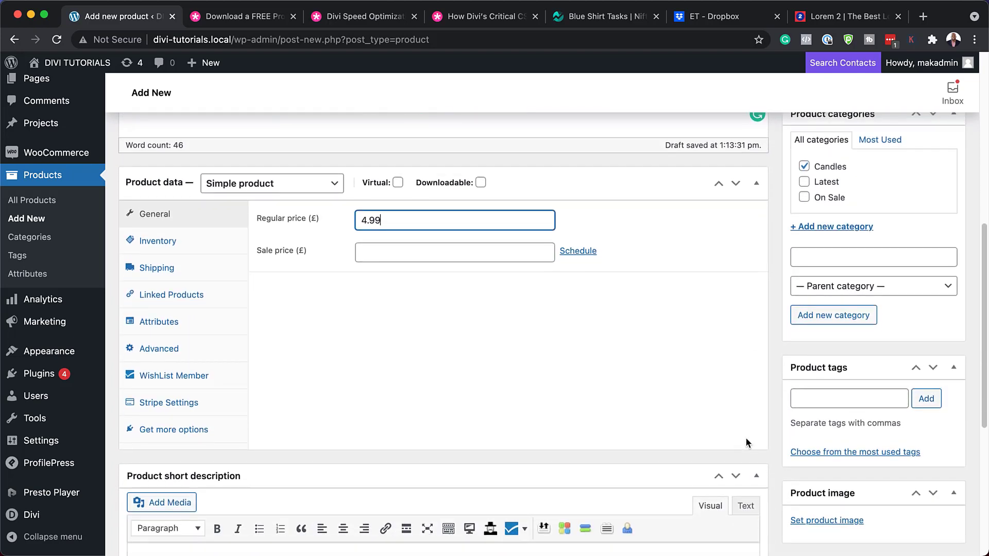
{"action": "scroll", "coordinate": [745, 438], "scroll_direction": "down", "scroll_amount": 2}
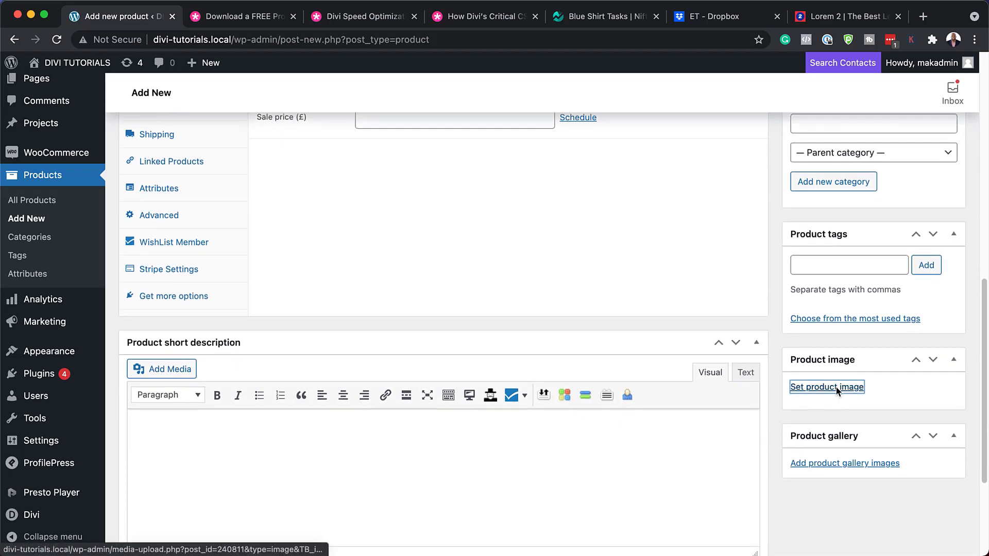
Set the candle tray photo pexels-jess-harper-sunday-2866796-scaled.jpg as the product image.
{"action": "left_click", "coordinate": [838, 392]}
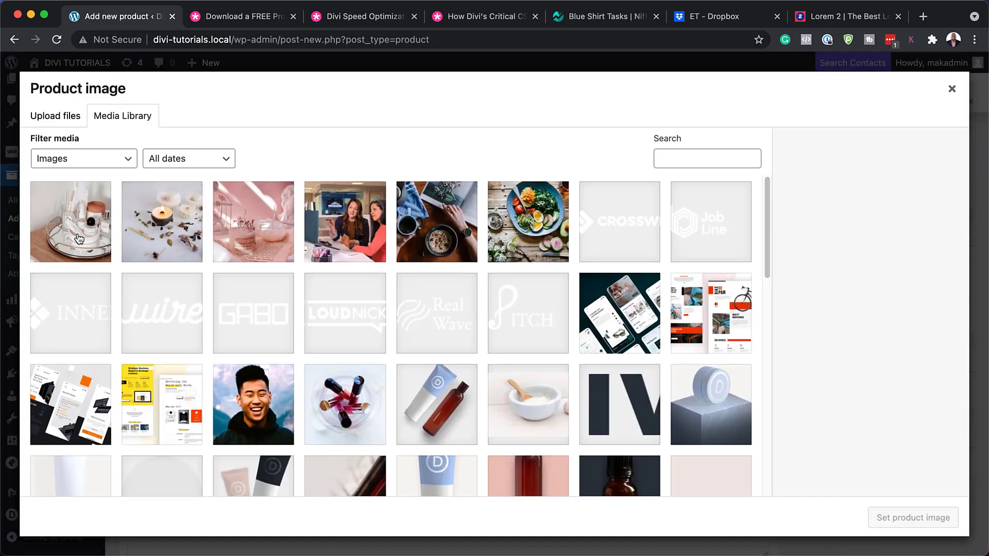
{"action": "left_click", "coordinate": [79, 239]}
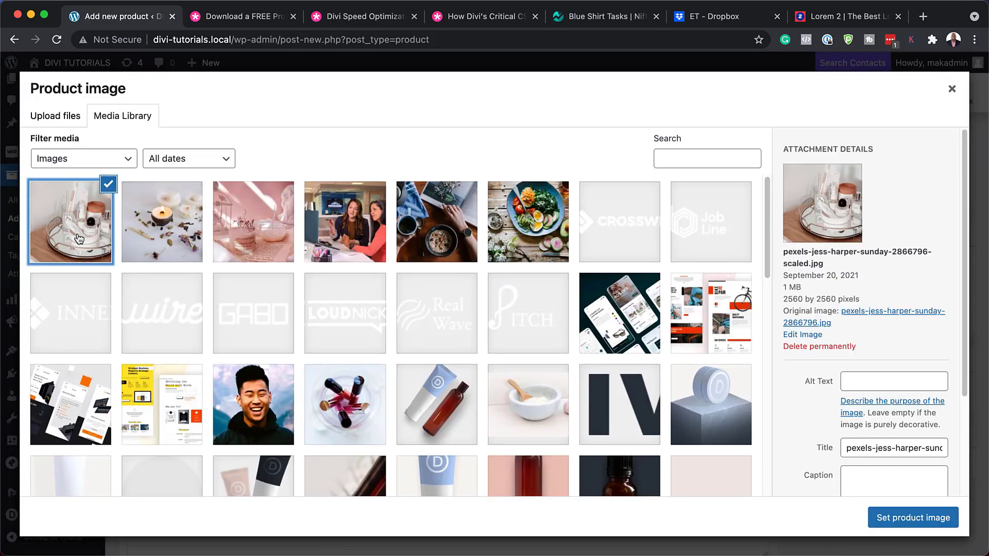
{"action": "left_click", "coordinate": [915, 523]}
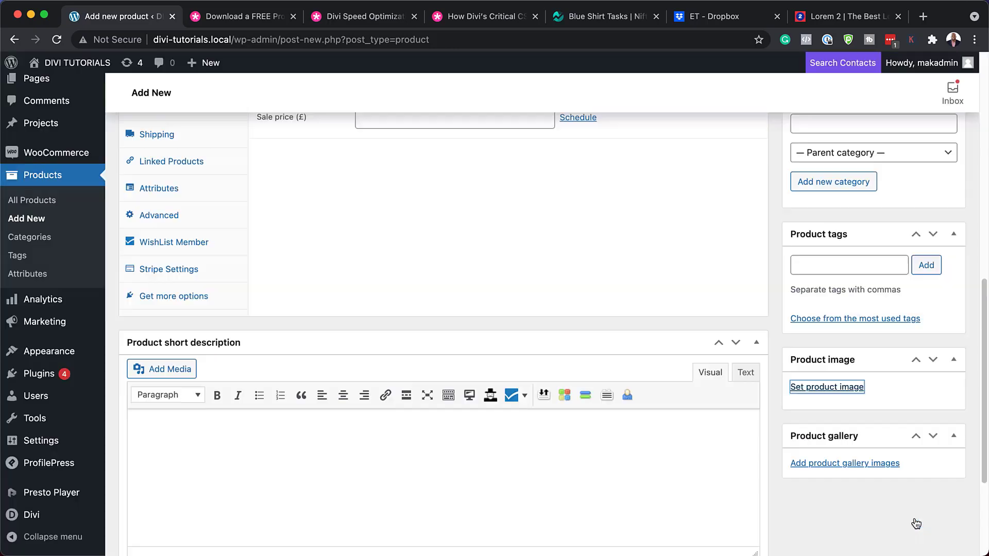
{"action": "scroll", "coordinate": [539, 442], "scroll_direction": "down", "scroll_amount": 3}
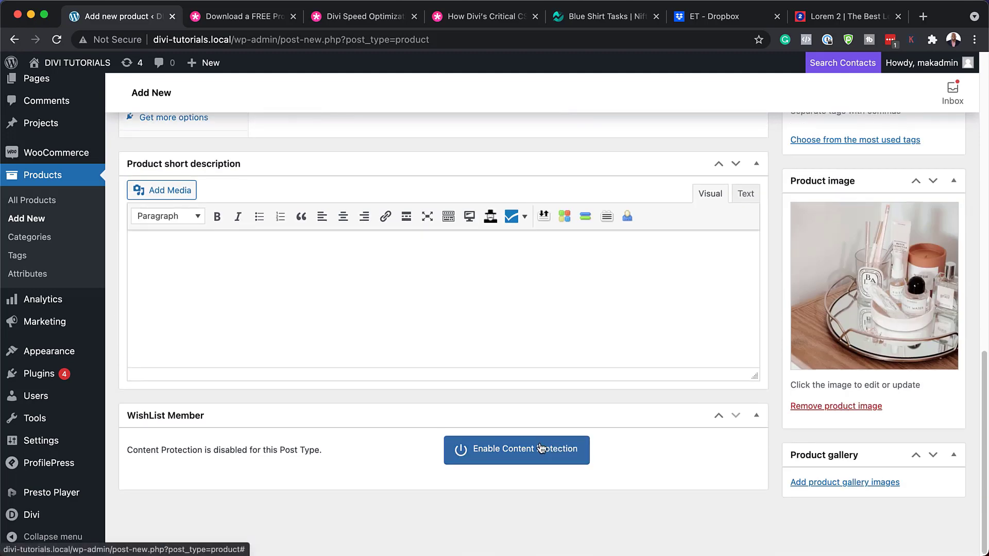
{"action": "scroll", "coordinate": [691, 466], "scroll_direction": "up", "scroll_amount": 15}
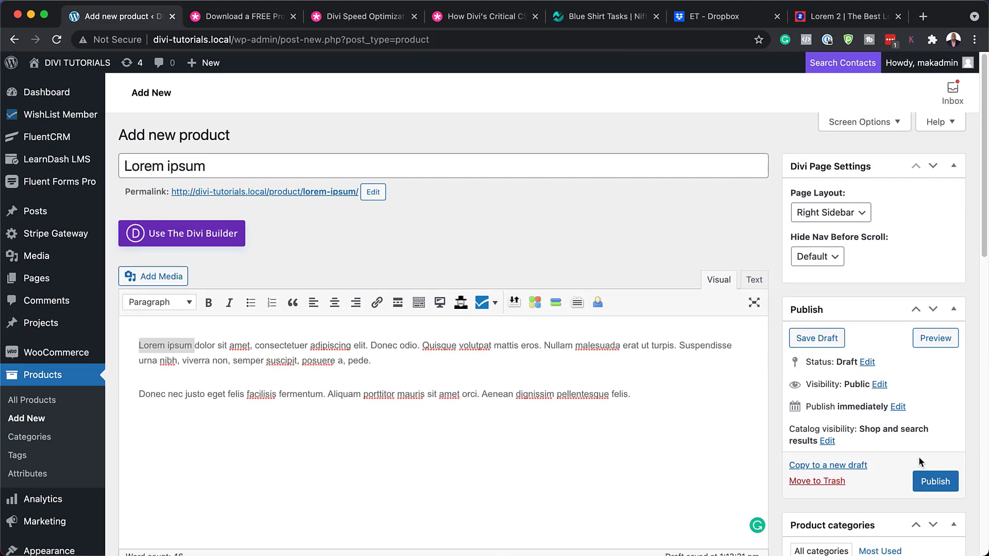
Publish Lorem ipsum and view the Product categories list showing Latest, Candles and On Sale.
{"action": "left_click", "coordinate": [939, 484]}
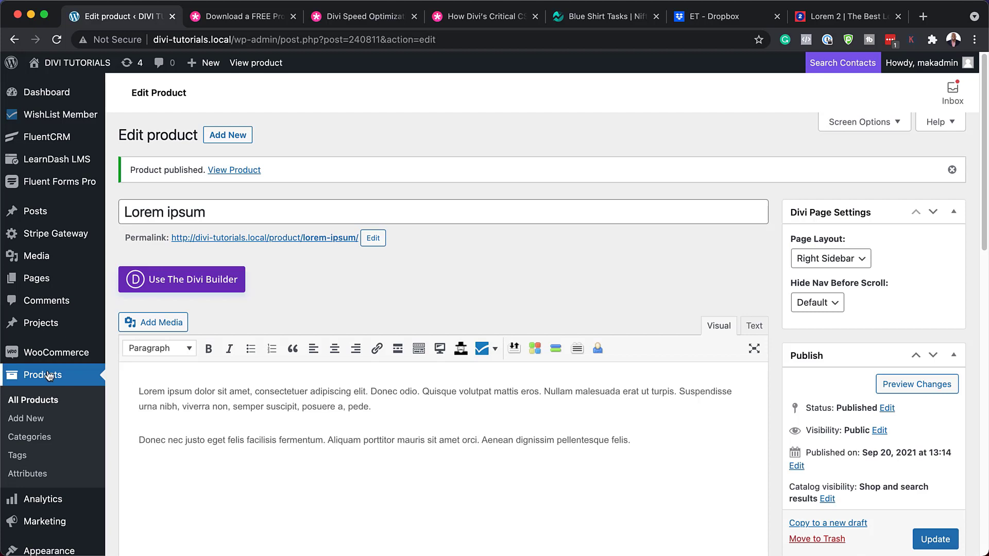
{"action": "left_click", "coordinate": [29, 438]}
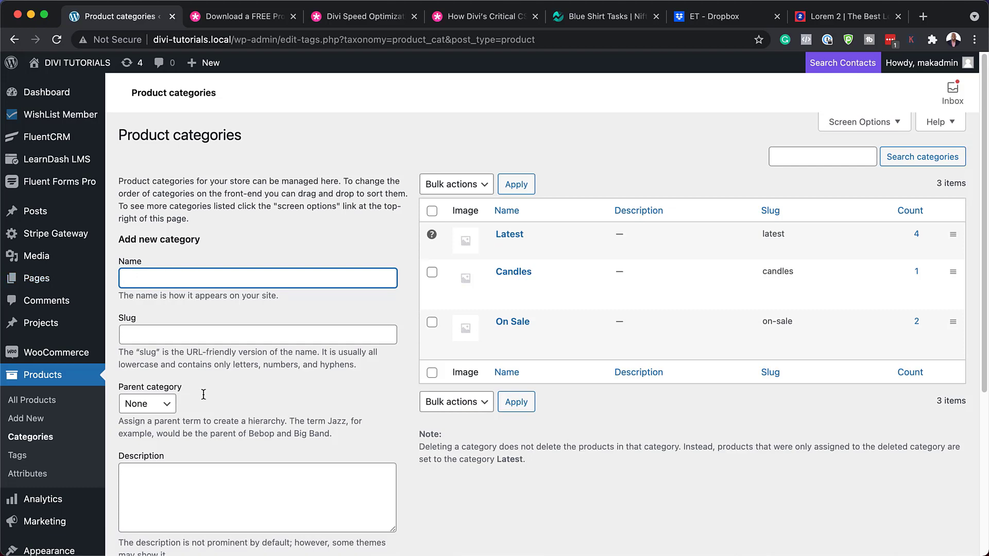
Go to All Products, where Lorem ipsum is listed at £4.99 in Candles.
{"action": "scroll", "coordinate": [203, 394], "scroll_direction": "down", "scroll_amount": 8}
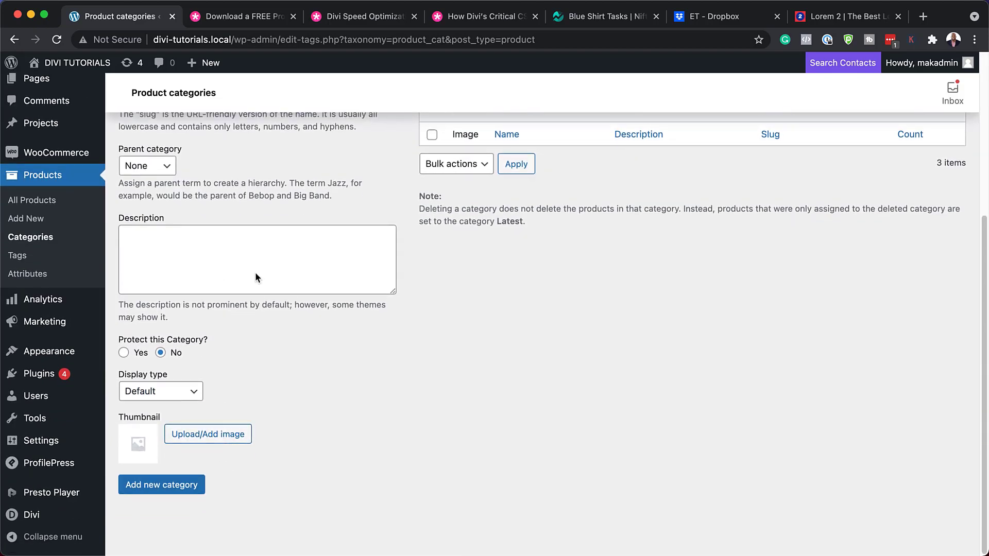
{"action": "left_click", "coordinate": [137, 494]}
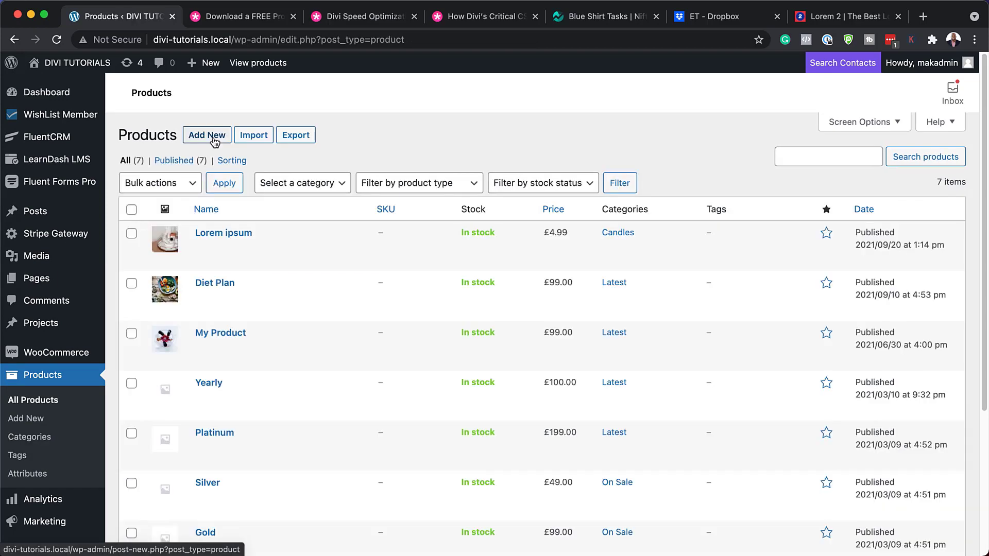
Start another product and name it 'Donec nec', copied from its description text.
{"action": "left_click", "coordinate": [215, 137]}
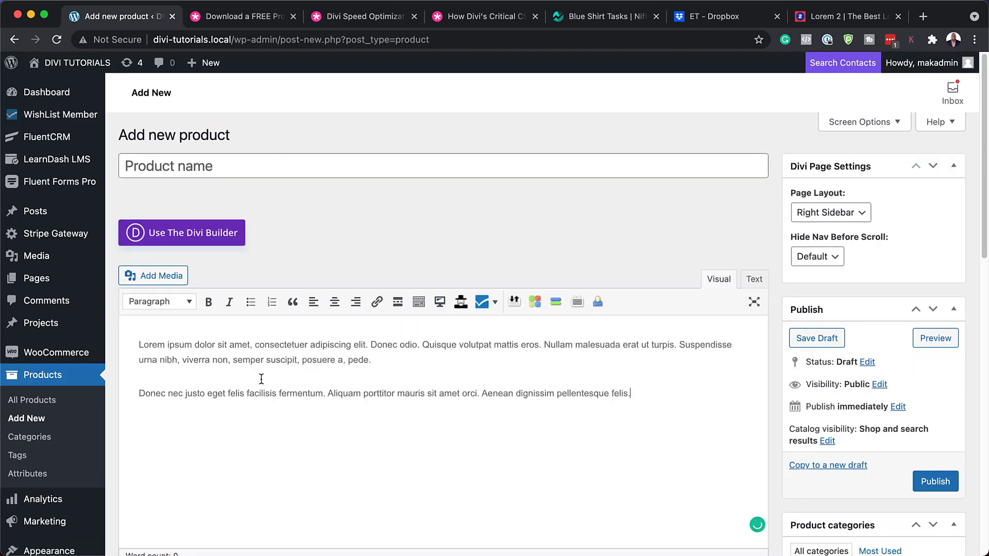
{"action": "left_click_drag", "start_coordinate": [185, 394], "coordinate": [134, 394]}
{"action": "key", "text": "ctrl+c"}
{"action": "left_click", "coordinate": [208, 162]}
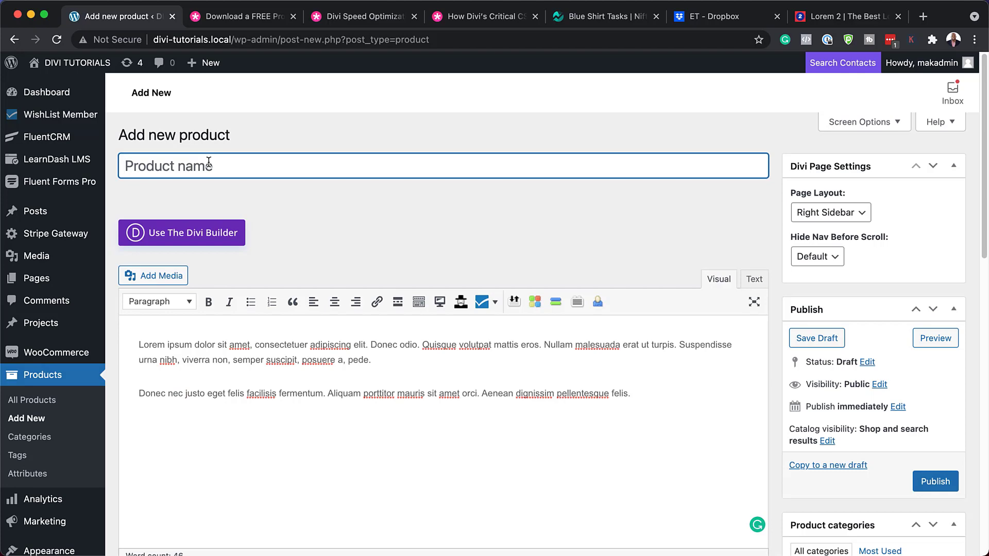
{"action": "key", "text": "ctrl+v"}
File Donec nec under Candles with a regular price of 9.99.
{"action": "scroll", "coordinate": [505, 297], "scroll_direction": "down", "scroll_amount": 3}
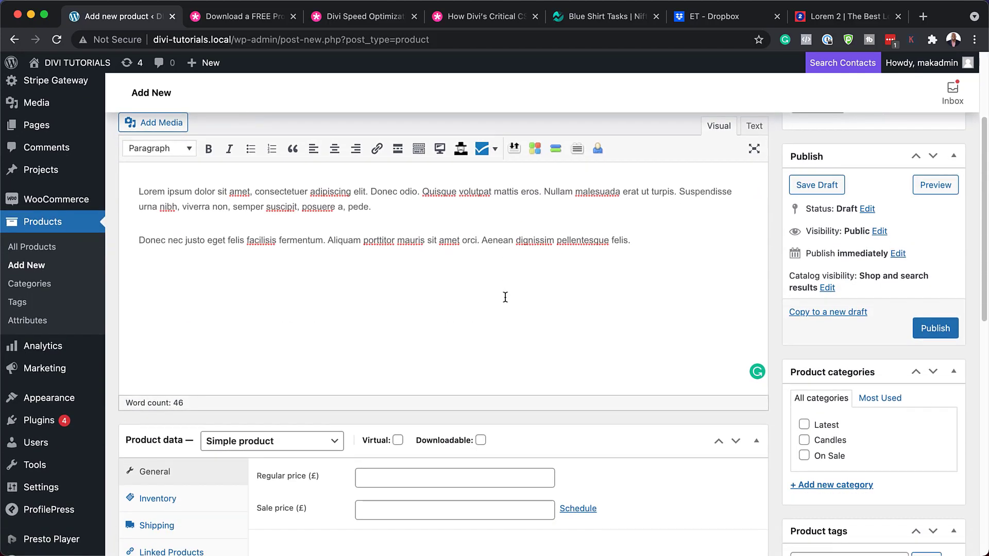
{"action": "scroll", "coordinate": [505, 297], "scroll_direction": "down", "scroll_amount": 3}
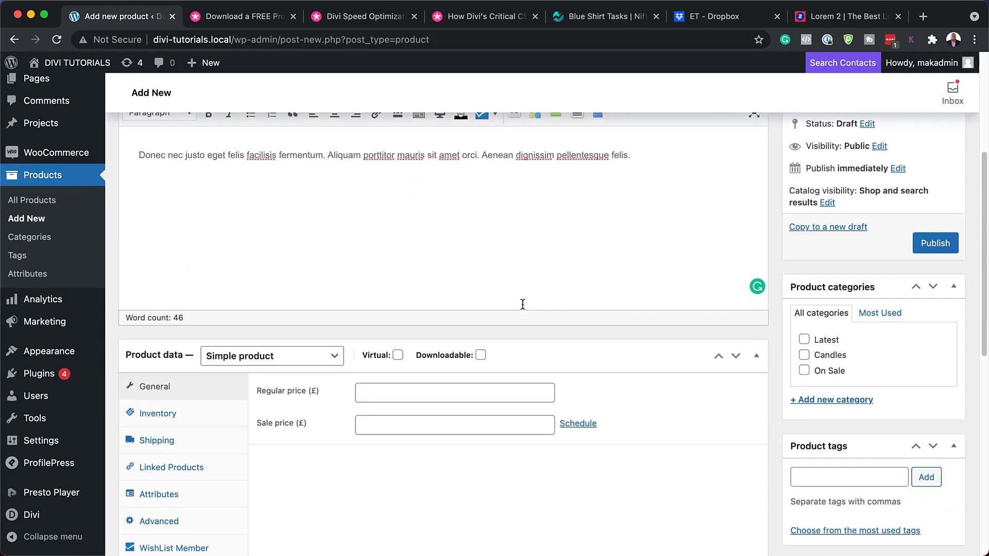
{"action": "left_click", "coordinate": [805, 355]}
{"action": "left_click", "coordinate": [395, 388]}
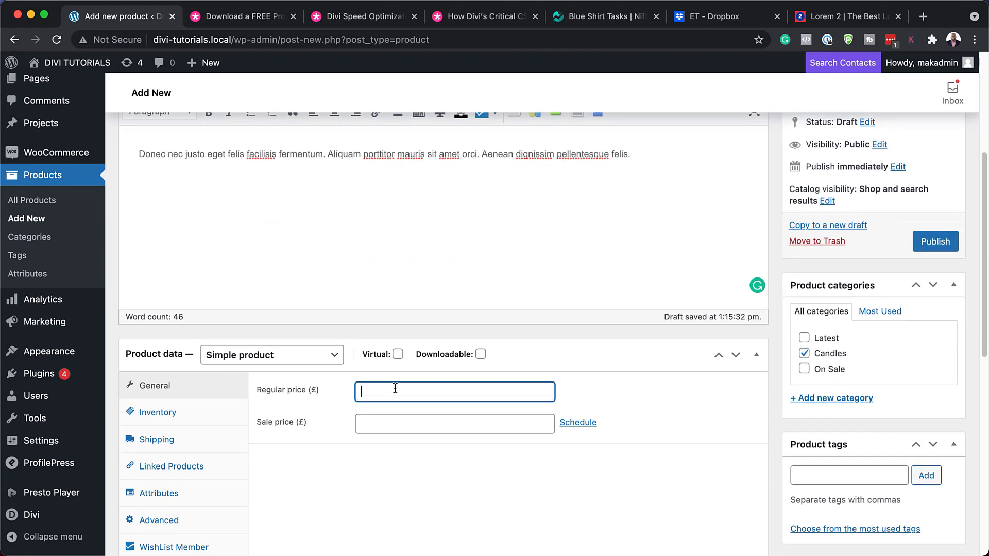
{"action": "type", "text": "9.99"}
{"action": "scroll", "coordinate": [761, 396], "scroll_direction": "down", "scroll_amount": 2}
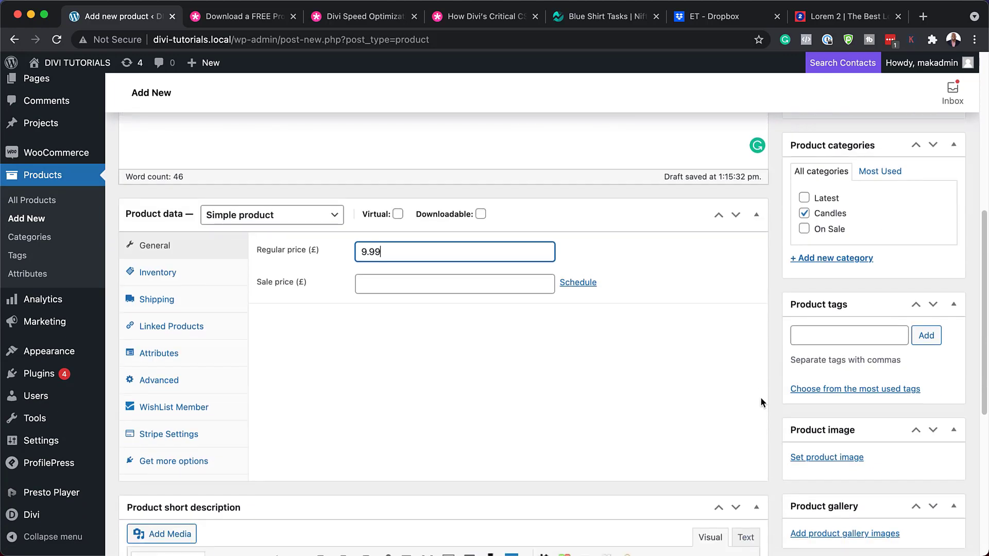
{"action": "scroll", "coordinate": [781, 403], "scroll_direction": "down", "scroll_amount": 3}
Set the lit candle photo as the product image and publish Donec nec.
{"action": "left_click", "coordinate": [853, 359]}
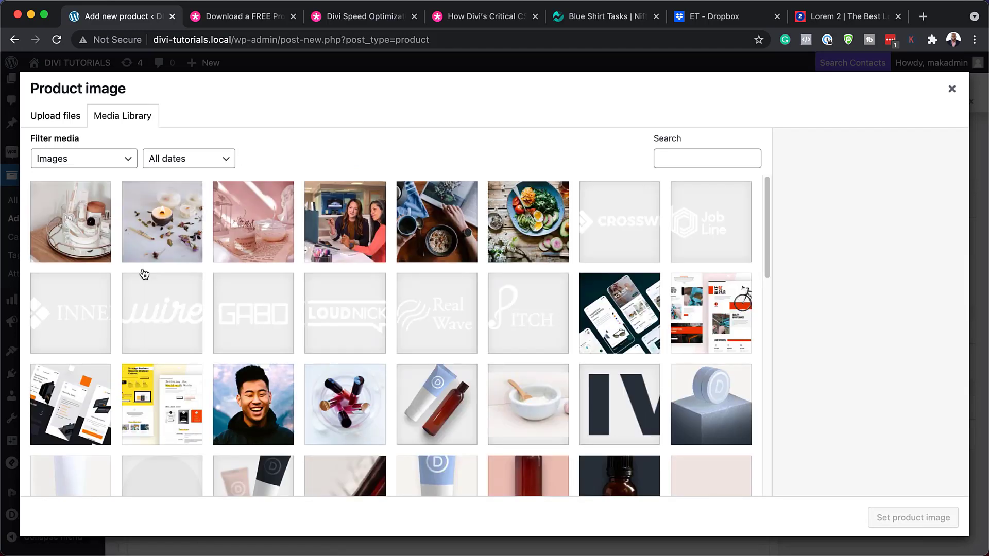
{"action": "left_click", "coordinate": [181, 239]}
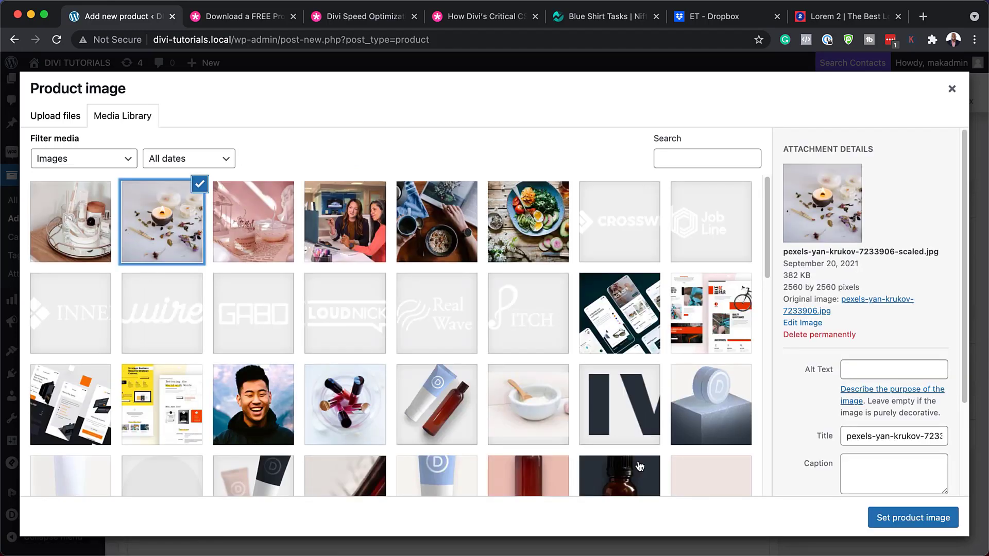
{"action": "left_click", "coordinate": [905, 522]}
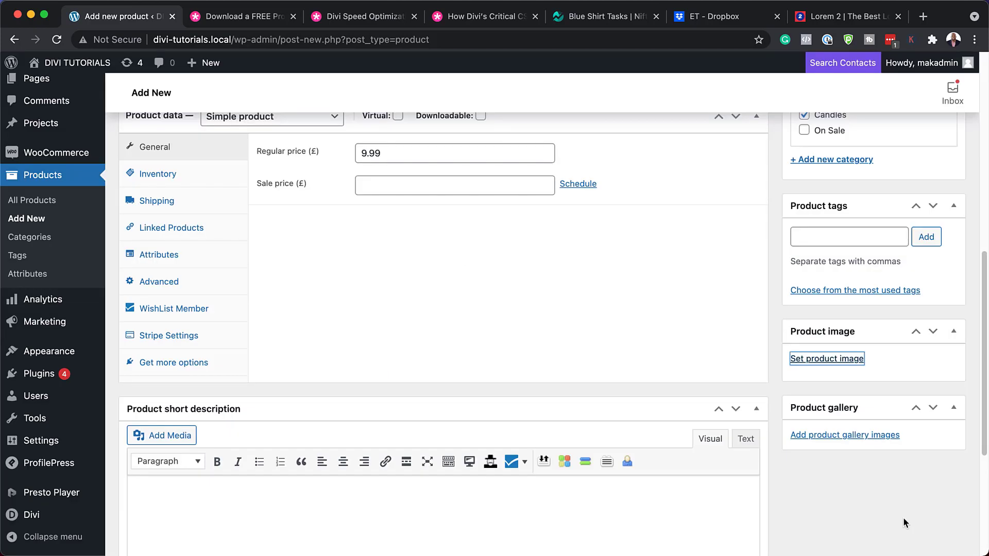
{"action": "scroll", "coordinate": [747, 315], "scroll_direction": "up", "scroll_amount": 15}
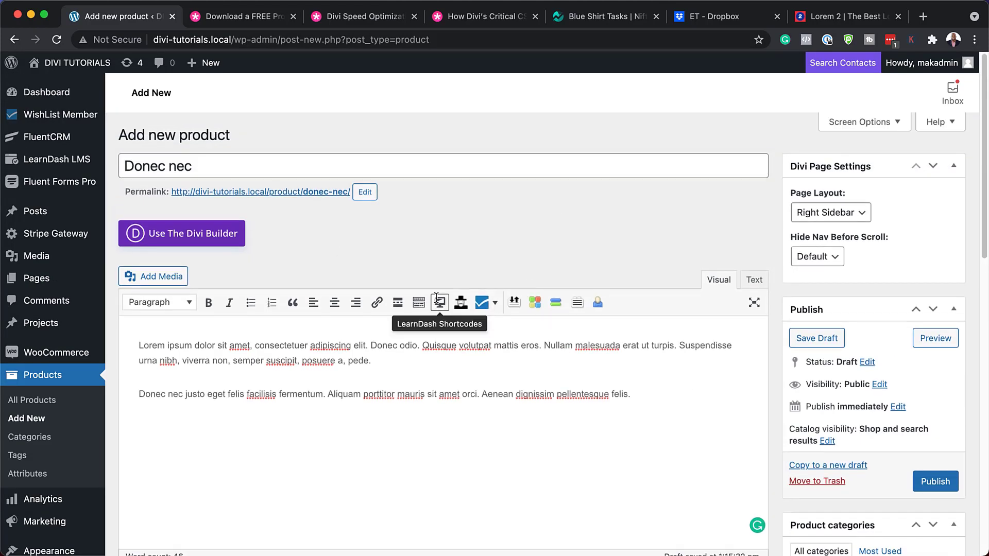
{"action": "left_click", "coordinate": [945, 482]}
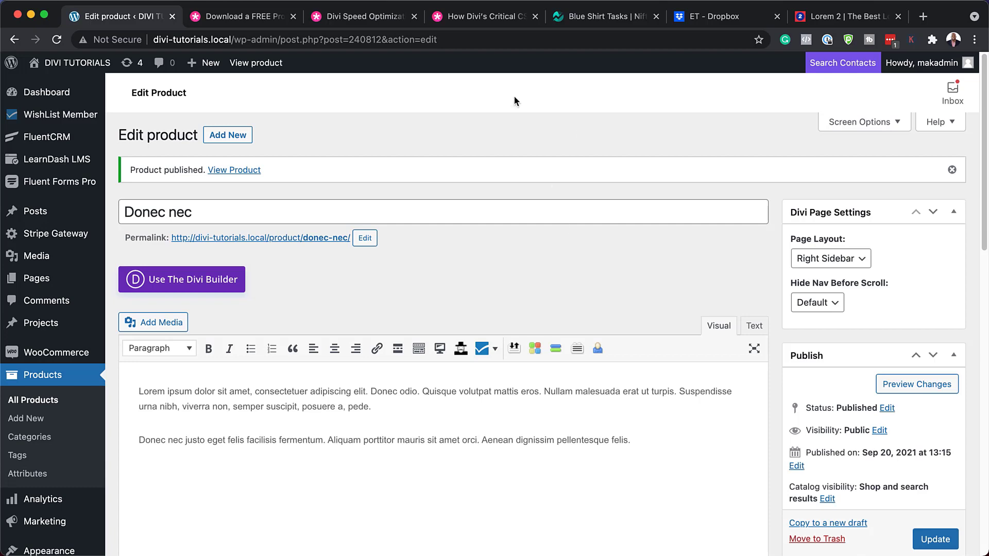
On the Elegant Themes article, submit an email address and download the candle-making template zip.
{"action": "left_click", "coordinate": [258, 18]}
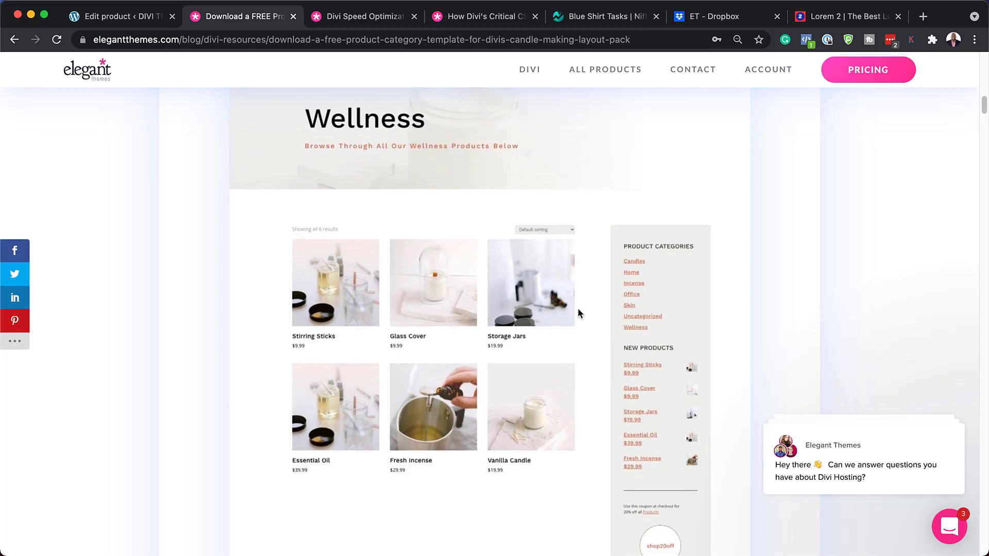
{"action": "scroll", "coordinate": [577, 307], "scroll_direction": "down", "scroll_amount": 15}
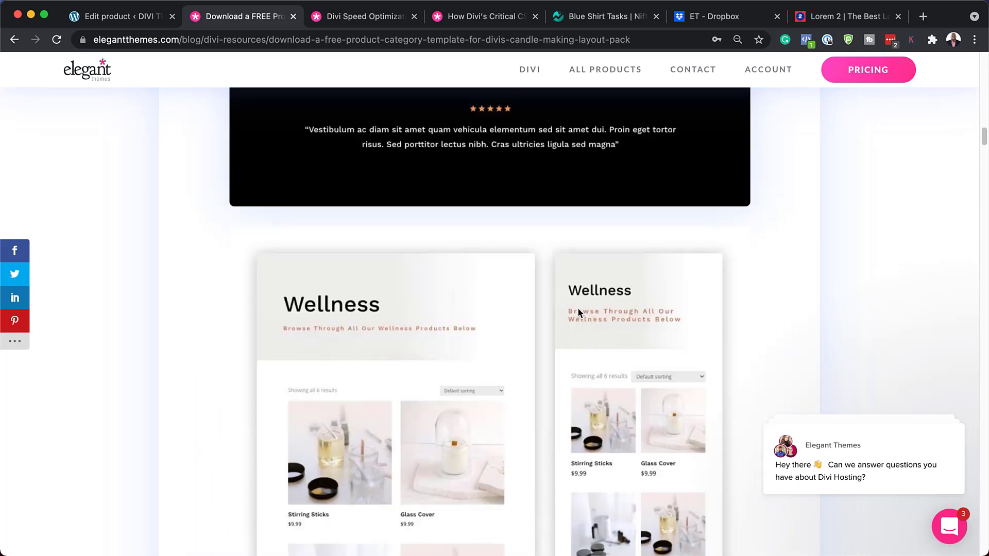
{"action": "scroll", "coordinate": [577, 307], "scroll_direction": "down", "scroll_amount": 10}
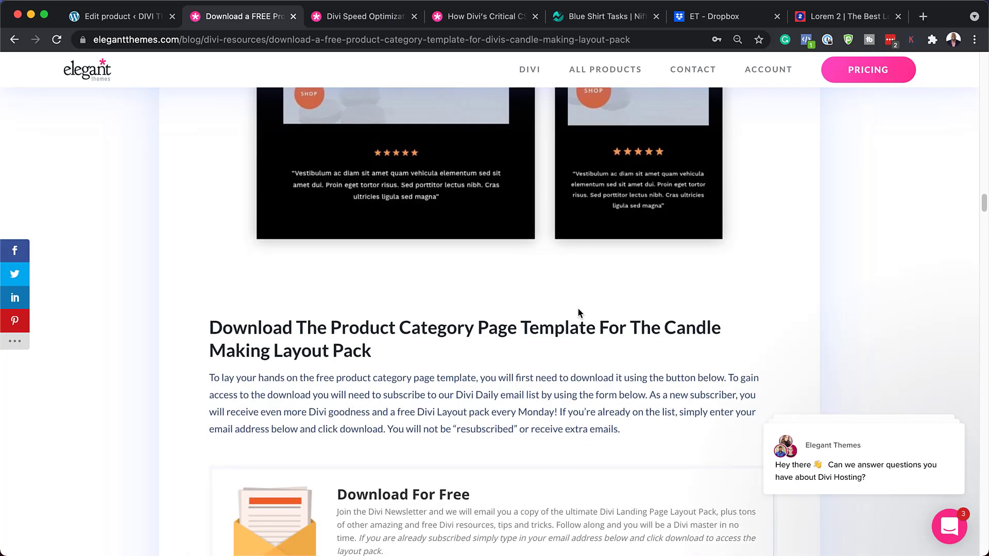
{"action": "scroll", "coordinate": [577, 310], "scroll_direction": "down", "scroll_amount": 6}
{"action": "left_click", "coordinate": [426, 315]}
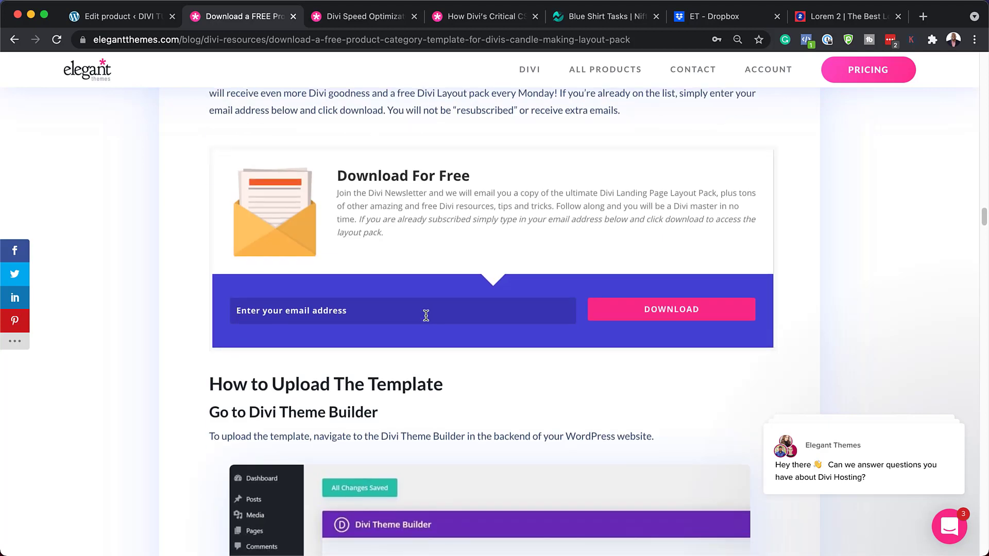
{"action": "left_click", "coordinate": [695, 317]}
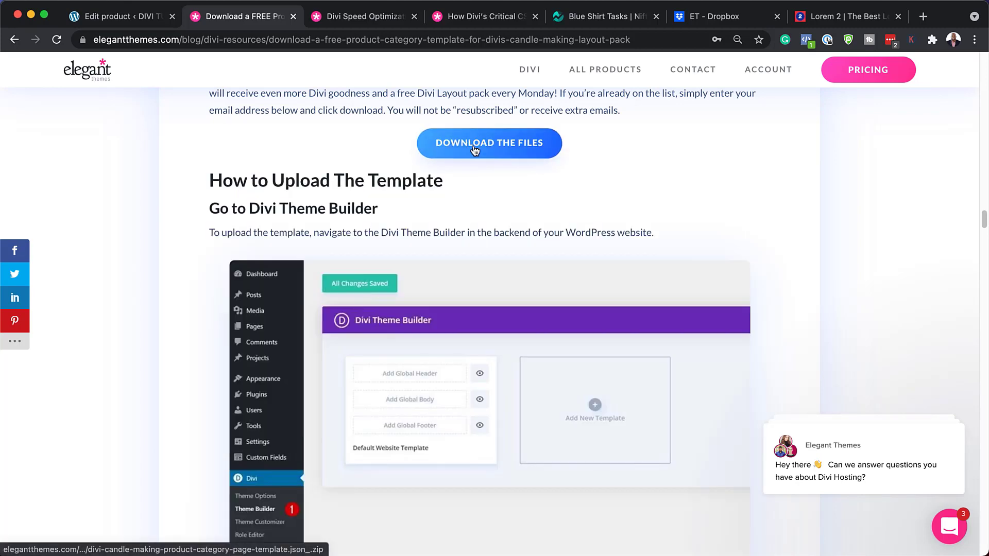
{"action": "left_click", "coordinate": [474, 148]}
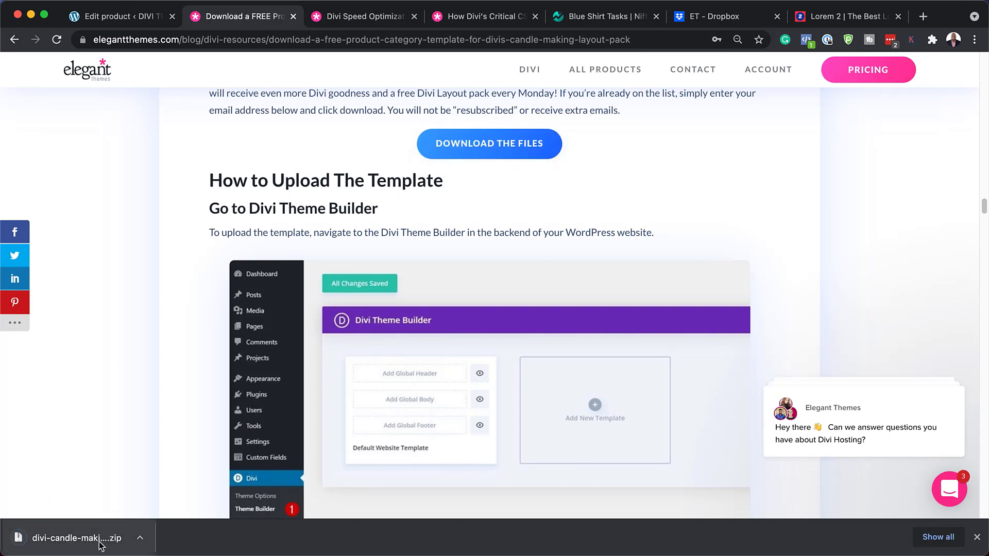
Show the zip in Finder and extract divi-candle-making-product-category-page-template.json.
{"action": "left_click", "coordinate": [140, 538]}
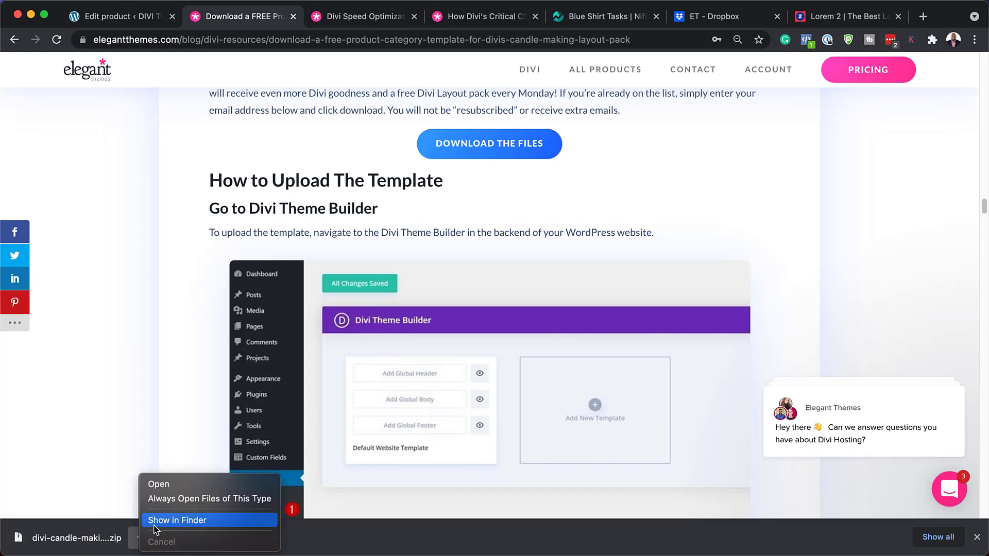
{"action": "left_click", "coordinate": [154, 508]}
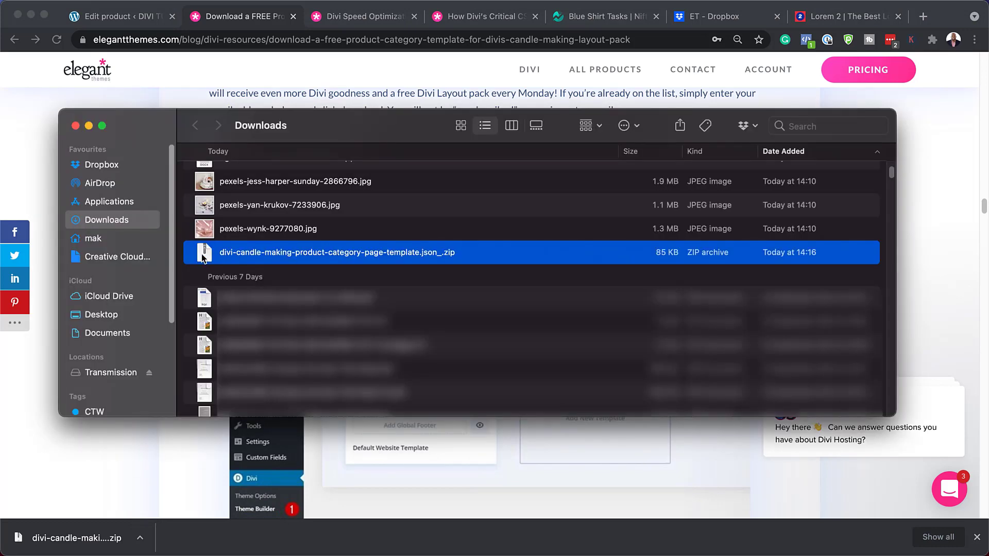
{"action": "double_click", "coordinate": [209, 252]}
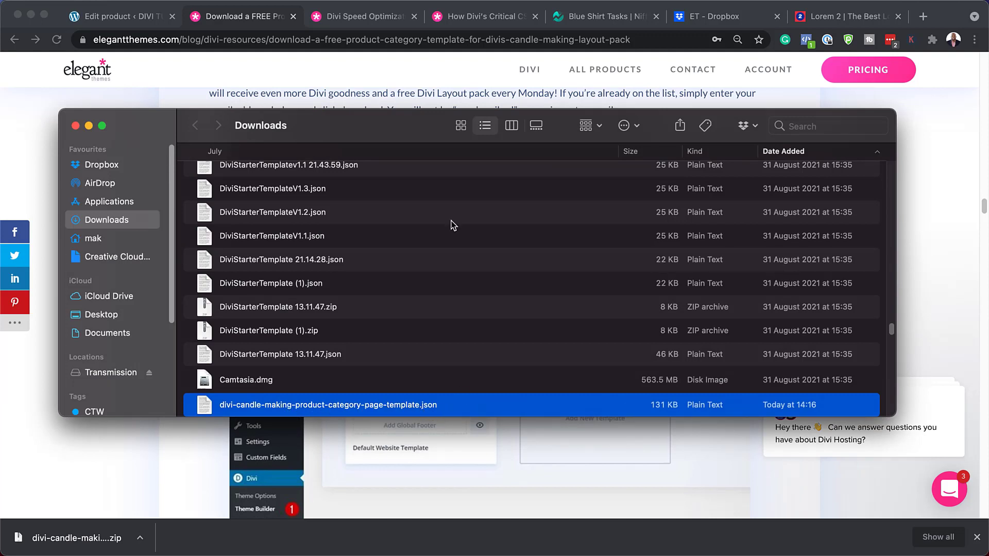
{"action": "left_click_drag", "start_coordinate": [412, 128], "coordinate": [0, 157]}
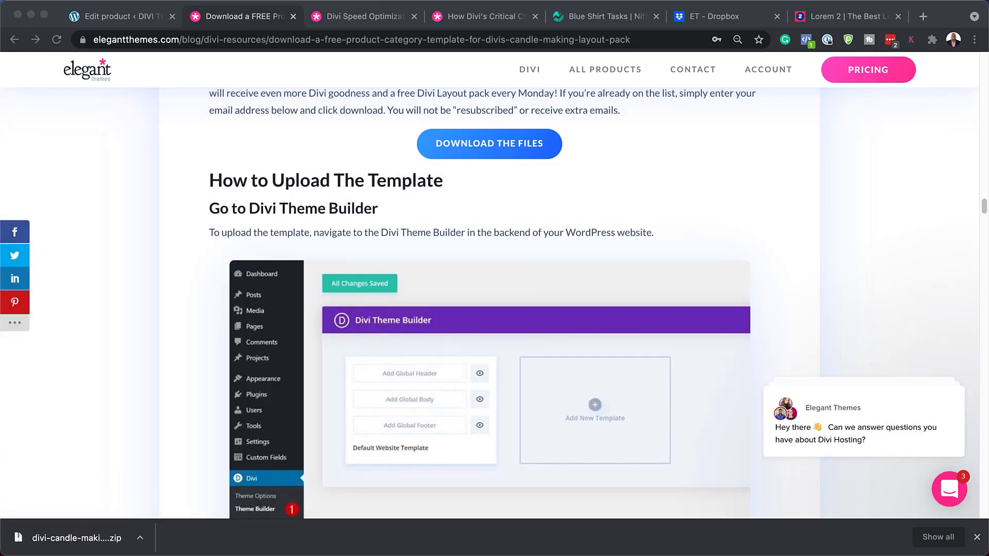
{"action": "left_click", "coordinate": [977, 537]}
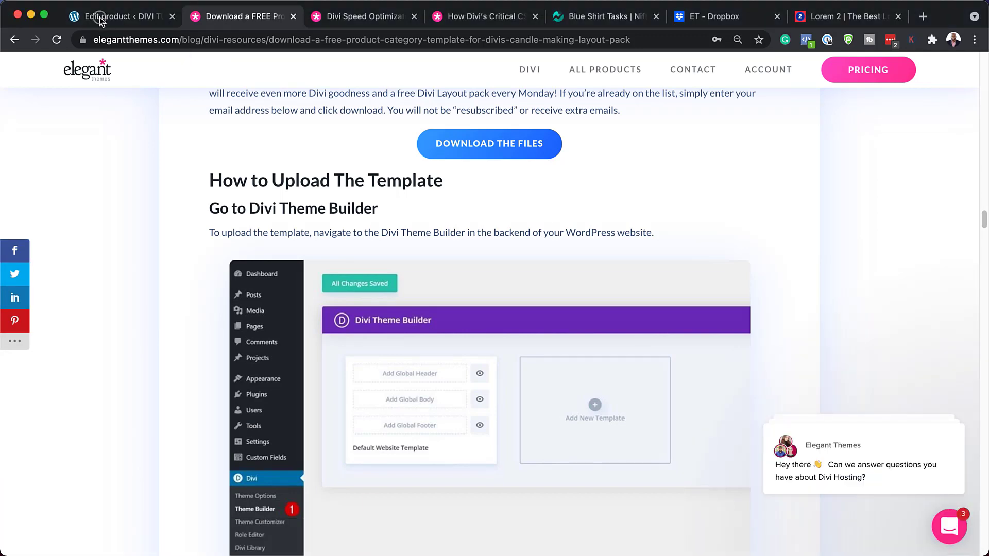
Open Divi's Theme Builder and its Portability dialog on the Import tab.
{"action": "left_click", "coordinate": [100, 17]}
{"action": "scroll", "coordinate": [78, 381], "scroll_direction": "down", "scroll_amount": 5}
{"action": "scroll", "coordinate": [79, 384], "scroll_direction": "down", "scroll_amount": 5}
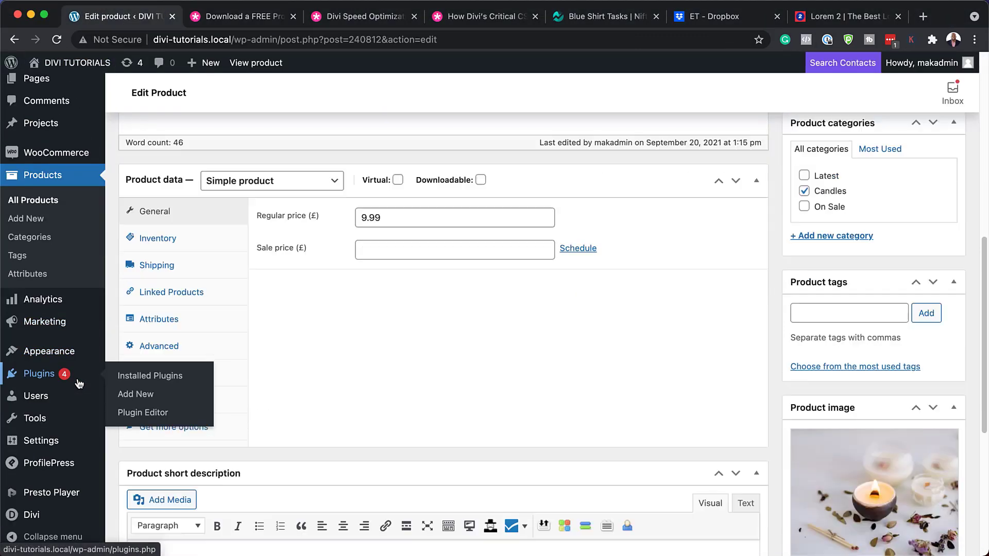
{"action": "mouse_move", "coordinate": [32, 515]}
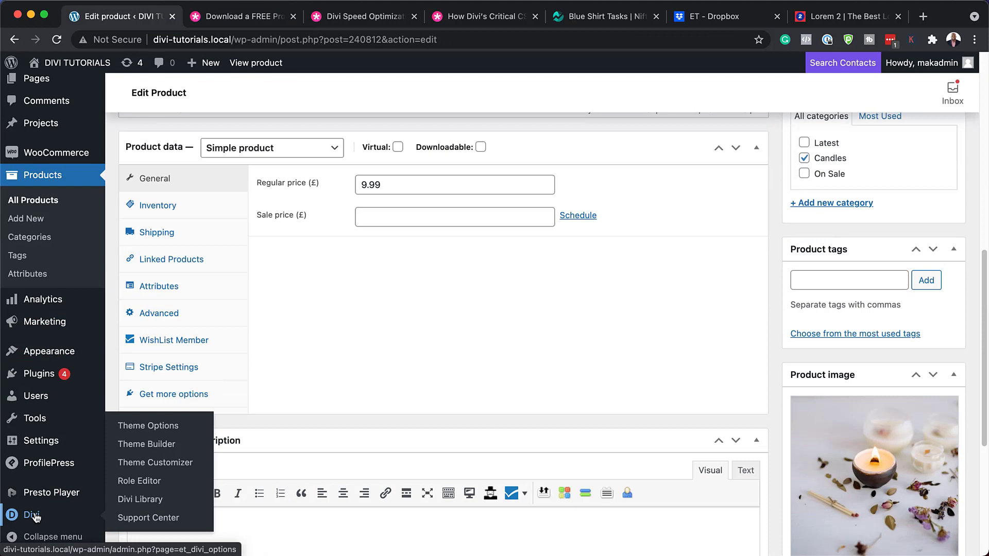
{"action": "left_click", "coordinate": [165, 446]}
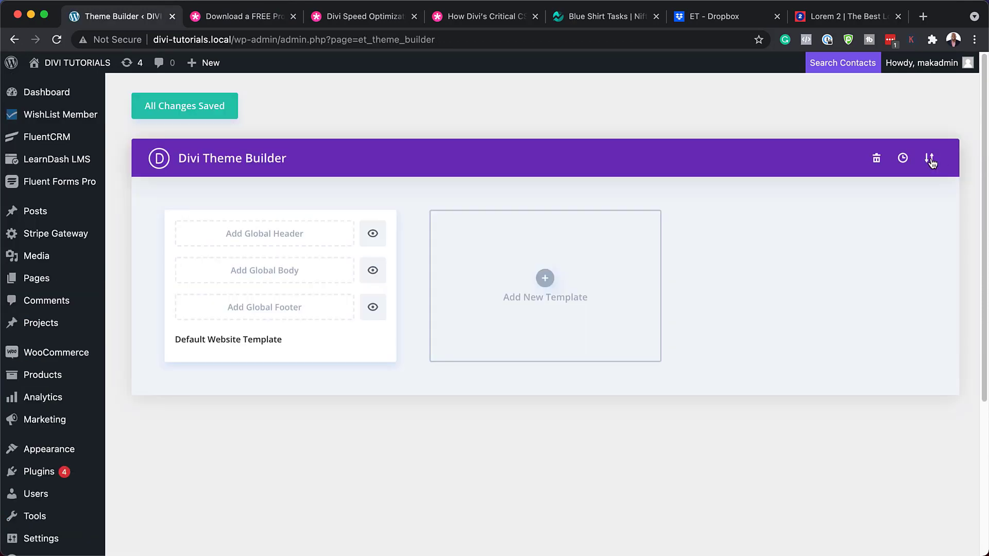
{"action": "left_click", "coordinate": [930, 159]}
{"action": "left_click", "coordinate": [470, 230]}
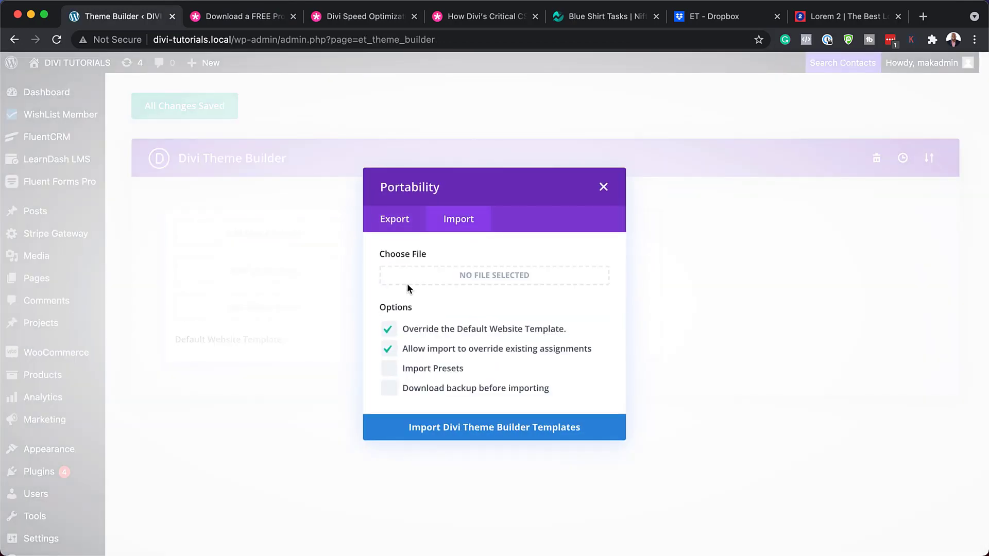
Import divi-candle-making-product-category-page-template.json into the Theme Builder and save the changes.
{"action": "left_click_drag", "start_coordinate": [0, 206], "coordinate": [774, 214]}
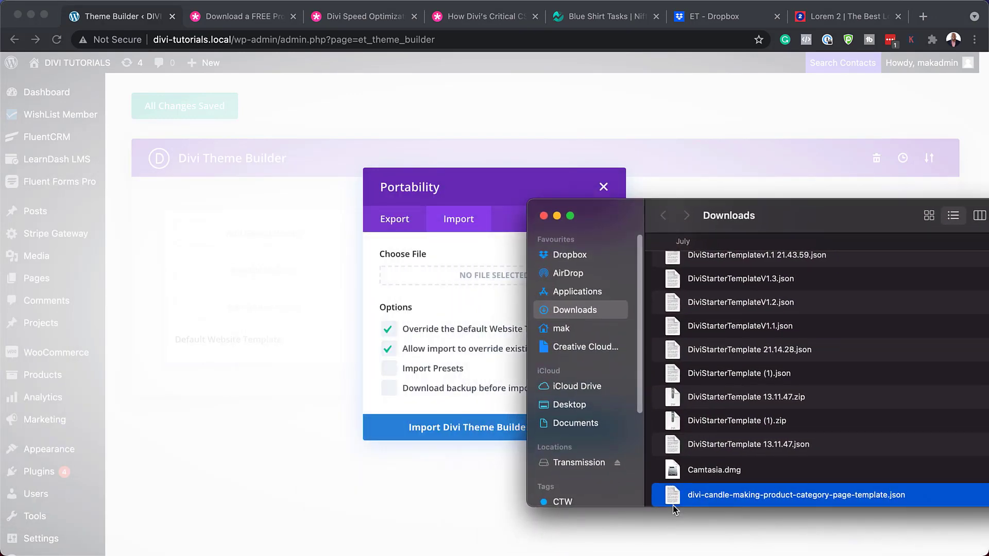
{"action": "left_click_drag", "start_coordinate": [673, 502], "coordinate": [427, 280]}
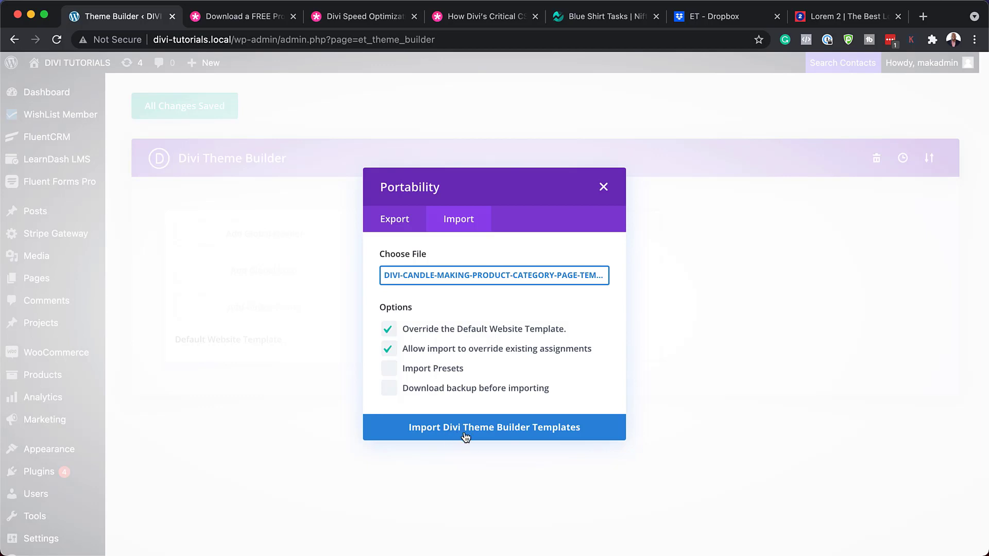
{"action": "left_click", "coordinate": [506, 428]}
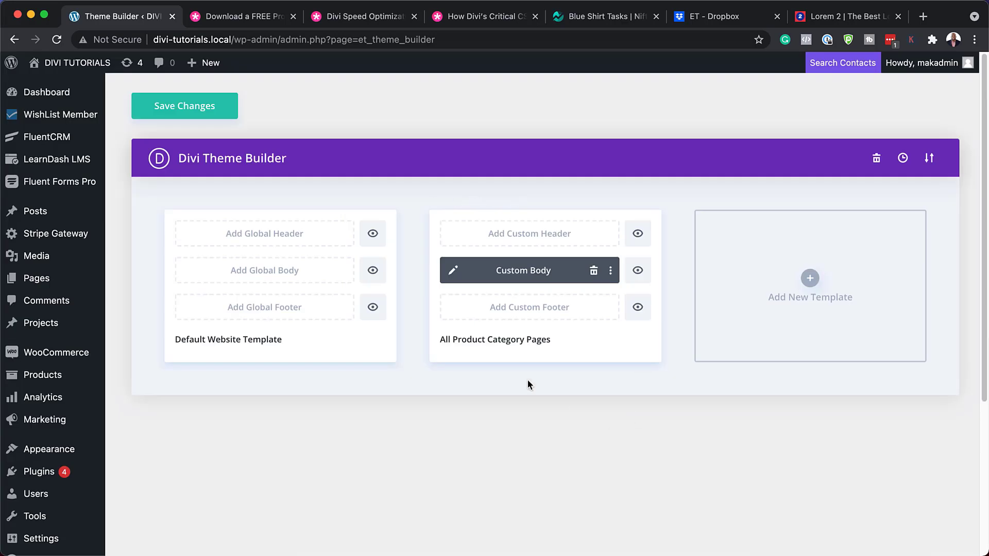
{"action": "mouse_move", "coordinate": [559, 351]}
{"action": "left_click", "coordinate": [198, 112]}
From Products > Categories, view the 2-product Candles category page on the front end.
{"action": "mouse_move", "coordinate": [67, 382]}
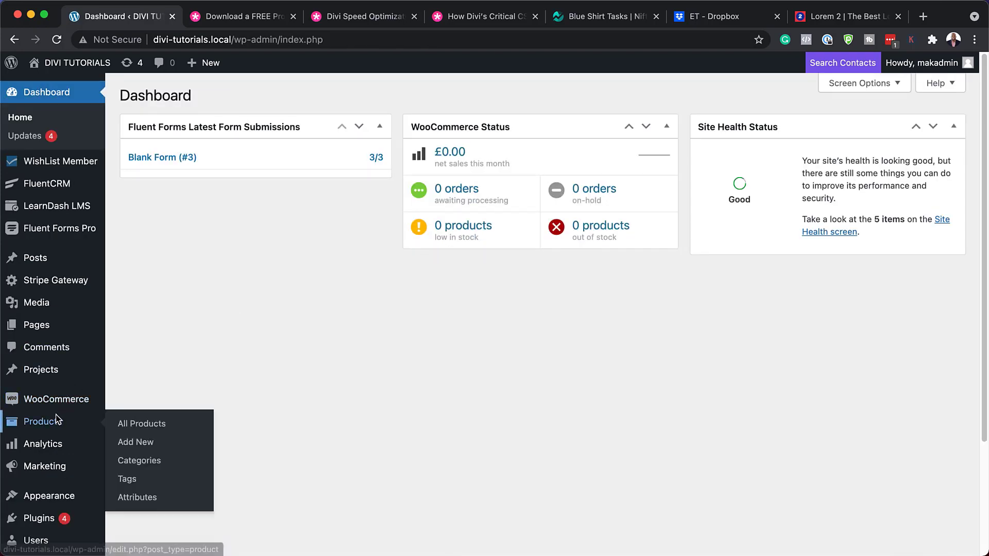
{"action": "mouse_move", "coordinate": [57, 422]}
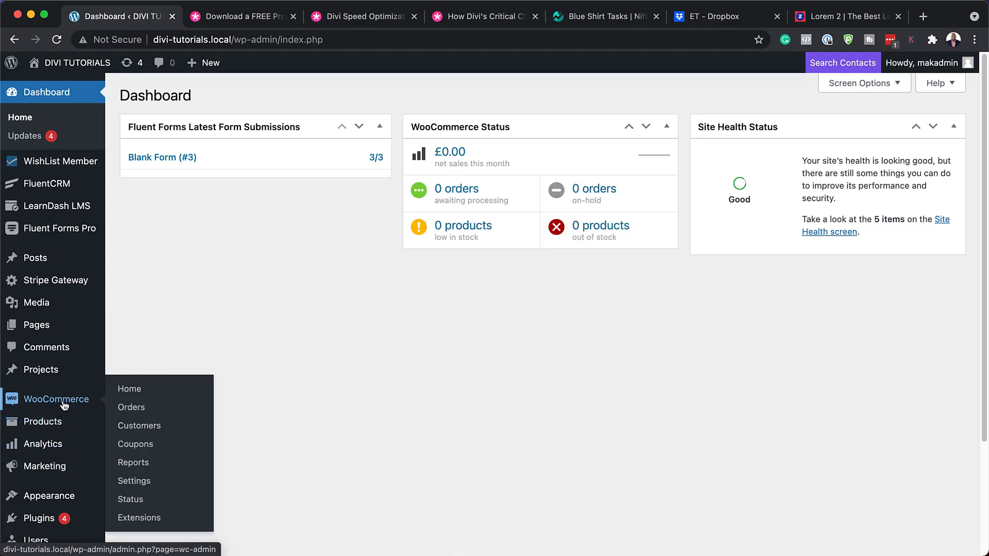
{"action": "left_click", "coordinate": [48, 427]}
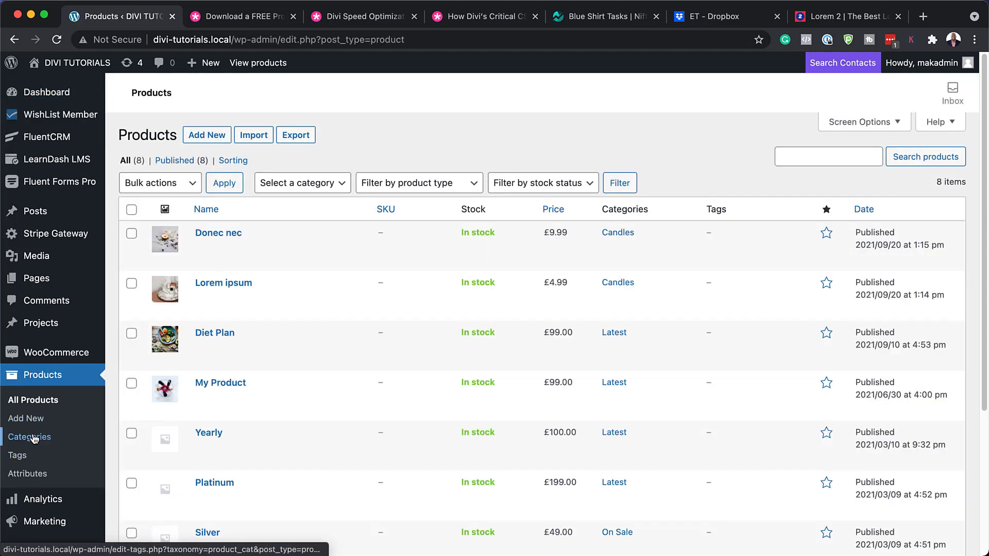
{"action": "left_click", "coordinate": [29, 437]}
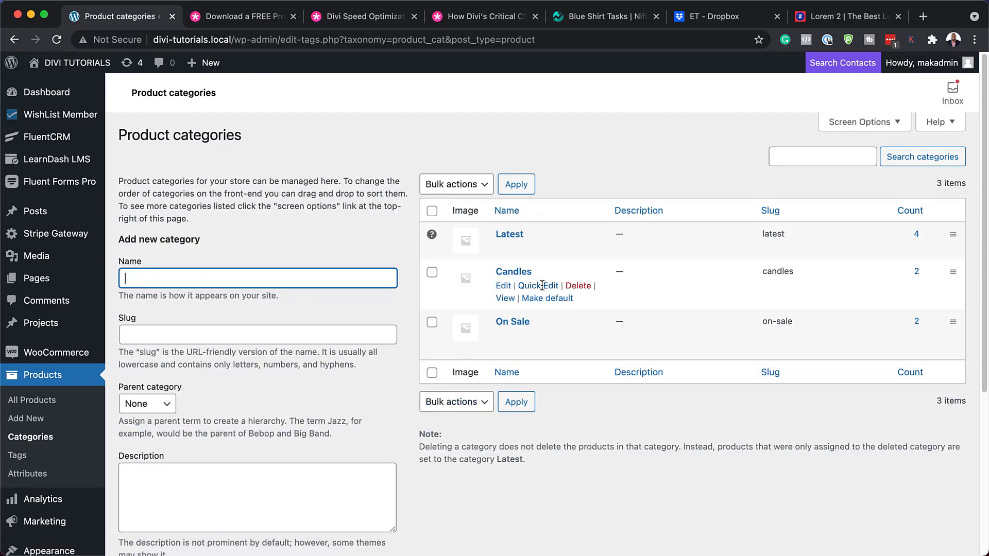
{"action": "left_click", "coordinate": [505, 298]}
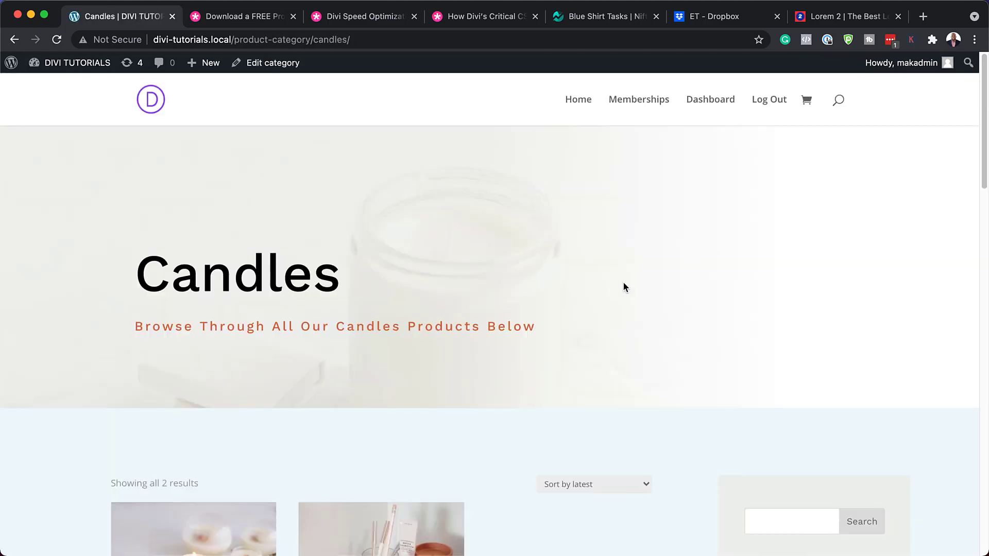
{"action": "scroll", "coordinate": [463, 375], "scroll_direction": "down", "scroll_amount": 4}
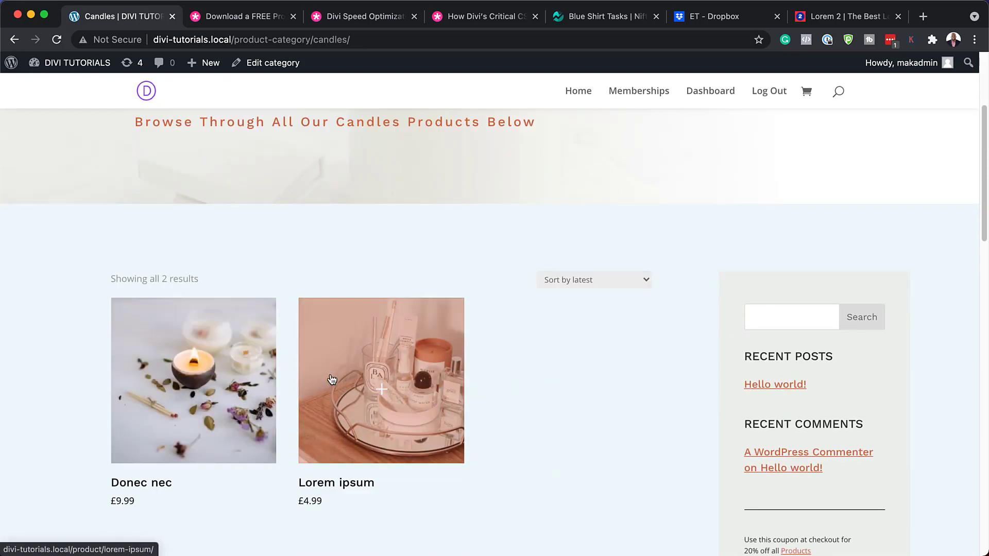
{"action": "scroll", "coordinate": [563, 404], "scroll_direction": "down", "scroll_amount": 2}
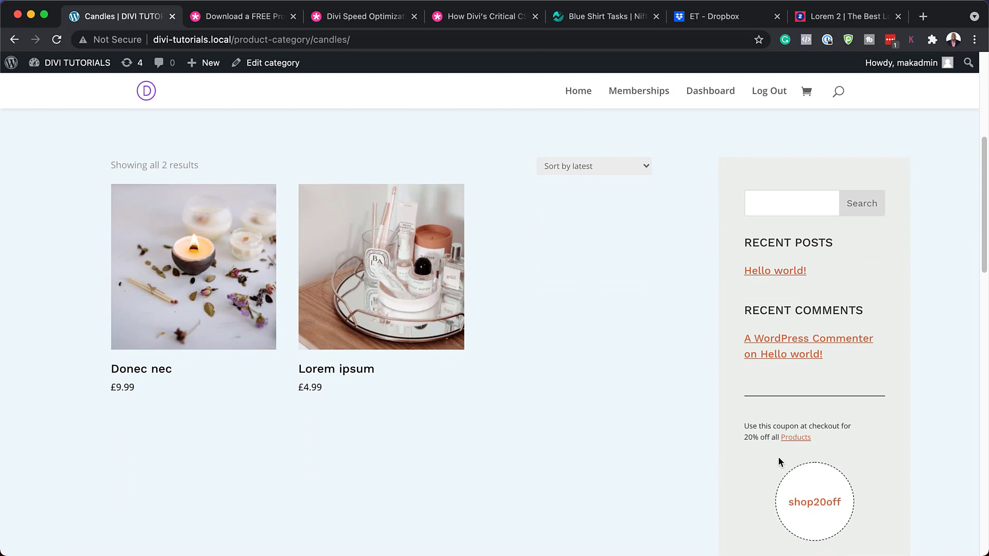
{"action": "scroll", "coordinate": [665, 441], "scroll_direction": "down", "scroll_amount": 7}
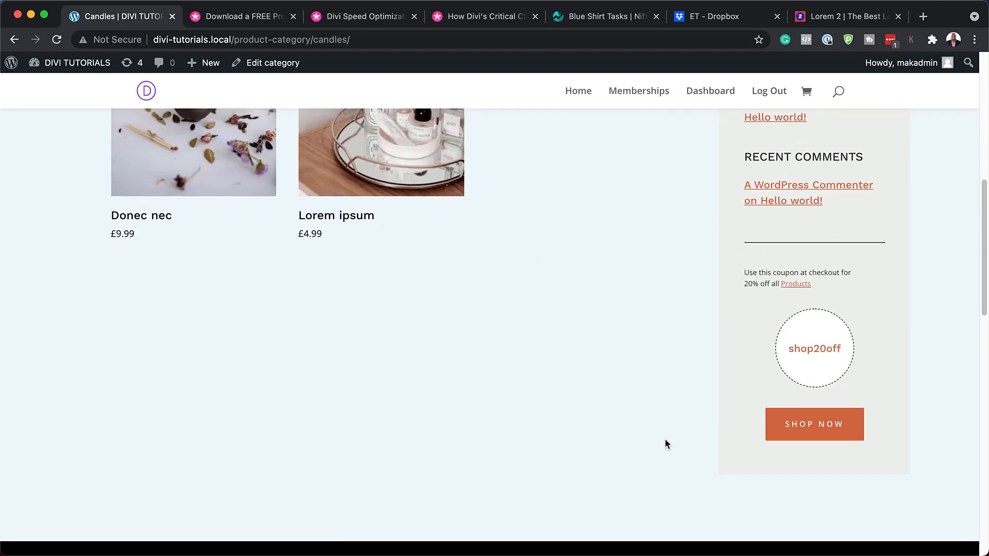
{"action": "scroll", "coordinate": [666, 444], "scroll_direction": "down", "scroll_amount": 2}
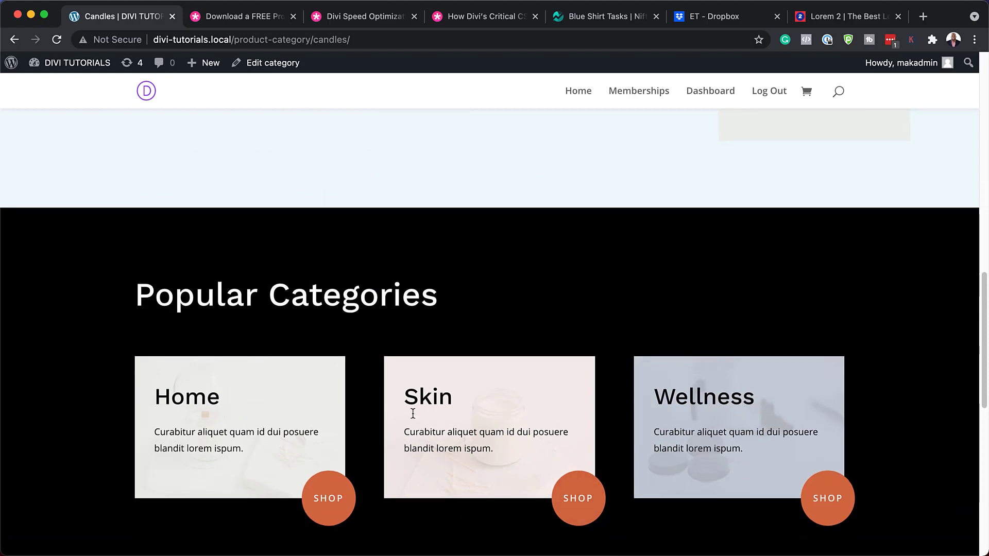
{"action": "scroll", "coordinate": [494, 368], "scroll_direction": "up", "scroll_amount": 10}
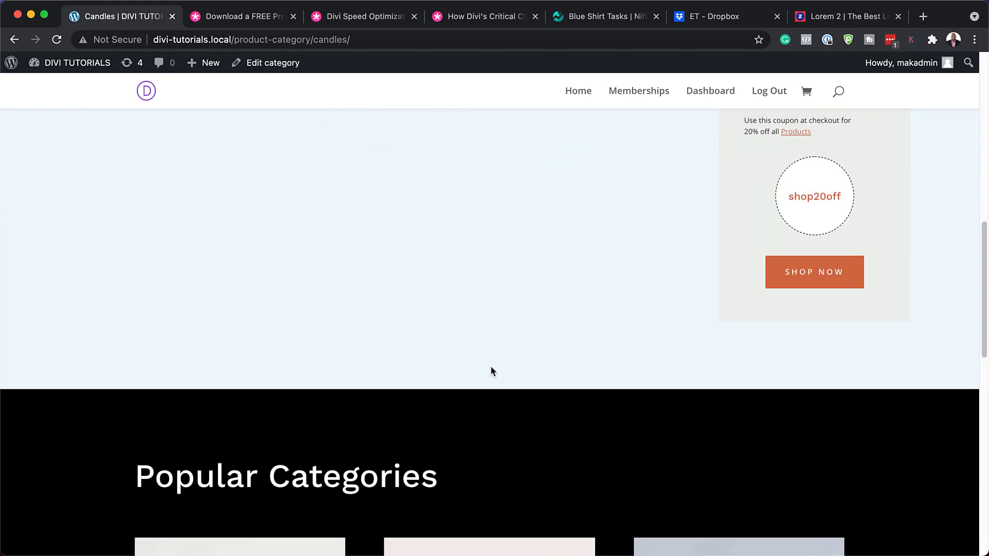
{"action": "scroll", "coordinate": [492, 370], "scroll_direction": "up", "scroll_amount": 3}
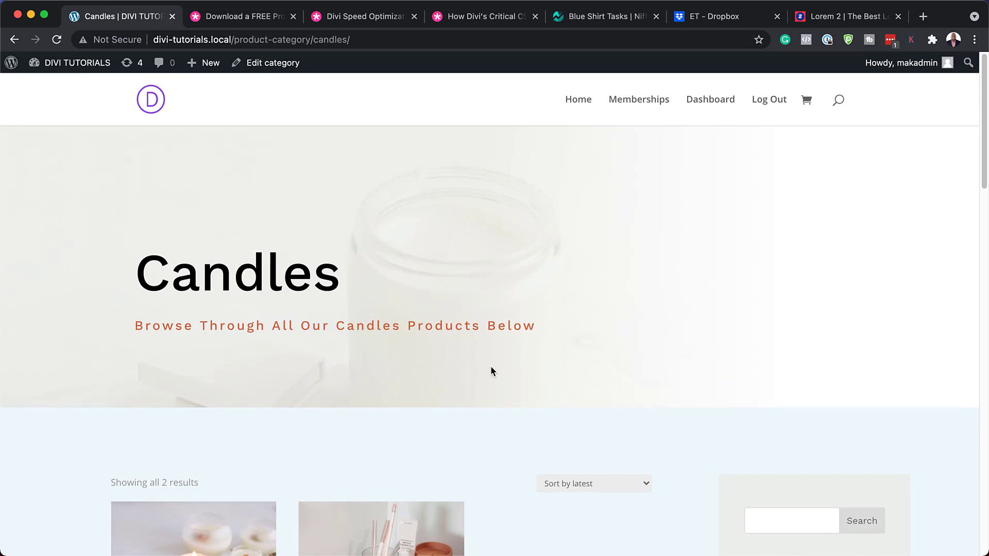